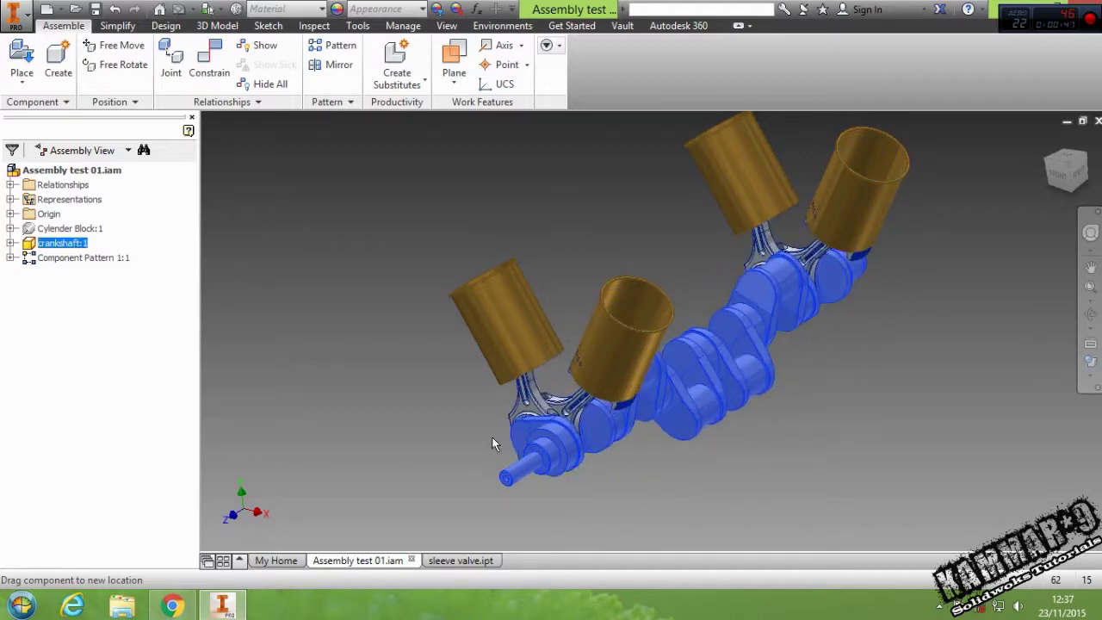
Examine the crankshaft assembly with its connecting rods and cylinder sleeves from several angles
{"action": "left_click", "coordinate": [445, 439]}
{"action": "middle_click_drag", "start_coordinate": [577, 427], "coordinate": [542, 426], "text": "shift"}
{"action": "left_click_drag", "start_coordinate": [543, 426], "coordinate": [707, 360]}
{"action": "key", "text": "F4"}
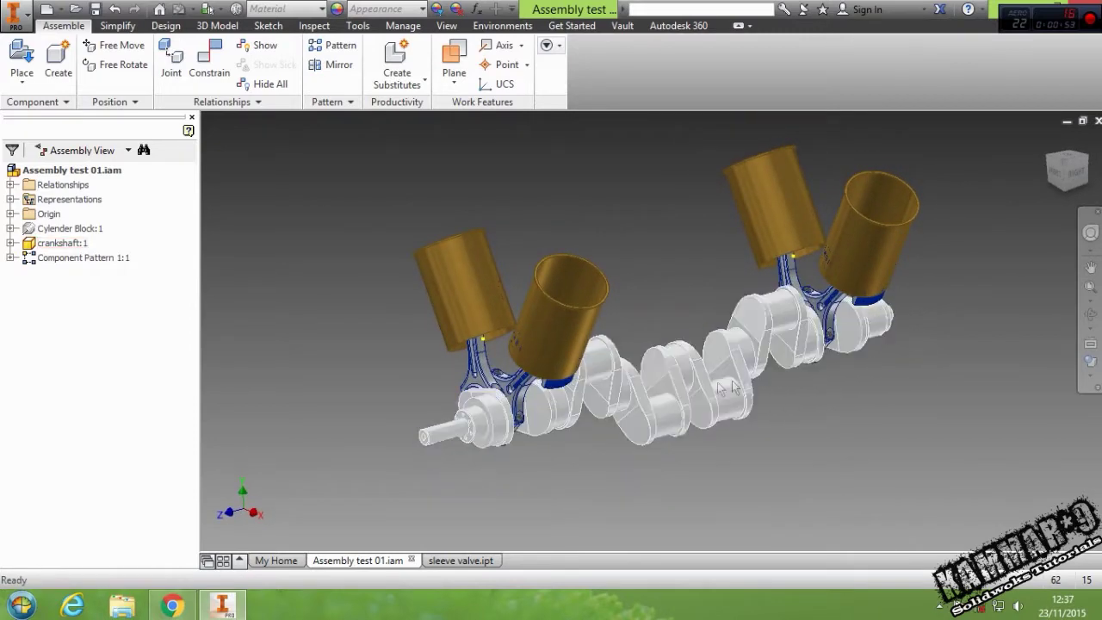
{"action": "left_click_drag", "start_coordinate": [598, 376], "coordinate": [650, 382]}
{"action": "scroll", "coordinate": [665, 466], "scroll_direction": "down", "scroll_amount": 3}
{"action": "mouse_move", "coordinate": [687, 344]}
{"action": "middle_mouse_down", "text": "shift"}
{"action": "mouse_move", "coordinate": [687, 362]}
{"action": "mouse_move", "coordinate": [680, 349]}
{"action": "middle_mouse_up", "text": "shift"}
{"action": "scroll", "coordinate": [679, 350], "scroll_direction": "up", "scroll_amount": 3}
{"action": "middle_click_drag", "start_coordinate": [736, 274], "coordinate": [720, 351]}
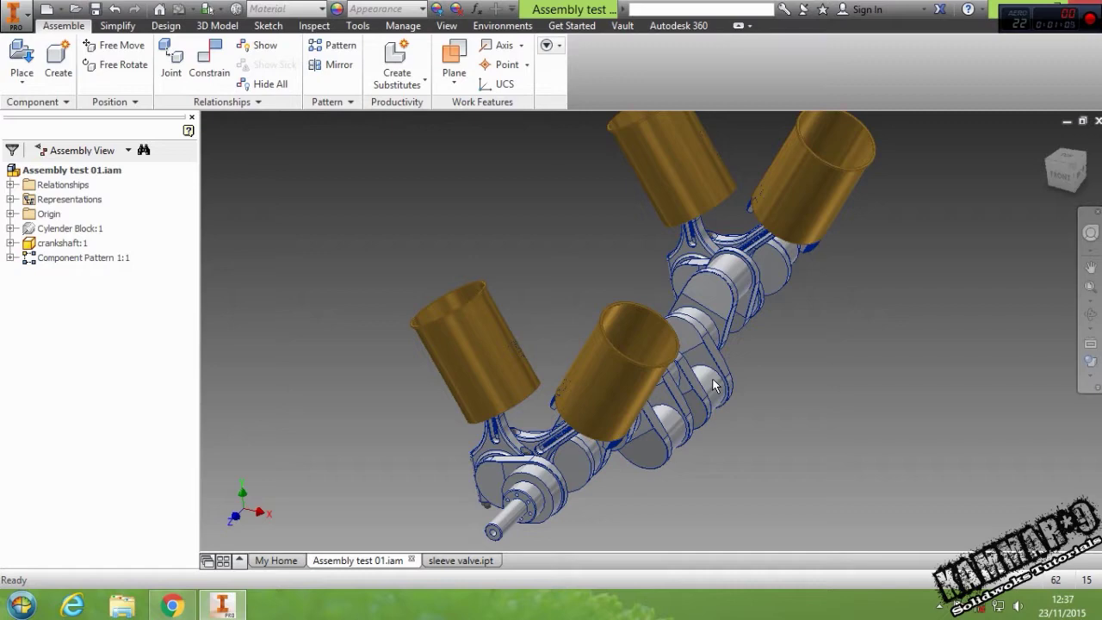
Inspect the cylinder sleeves and the connecting rods at the crankshaft's front end up close
{"action": "left_click", "coordinate": [622, 373]}
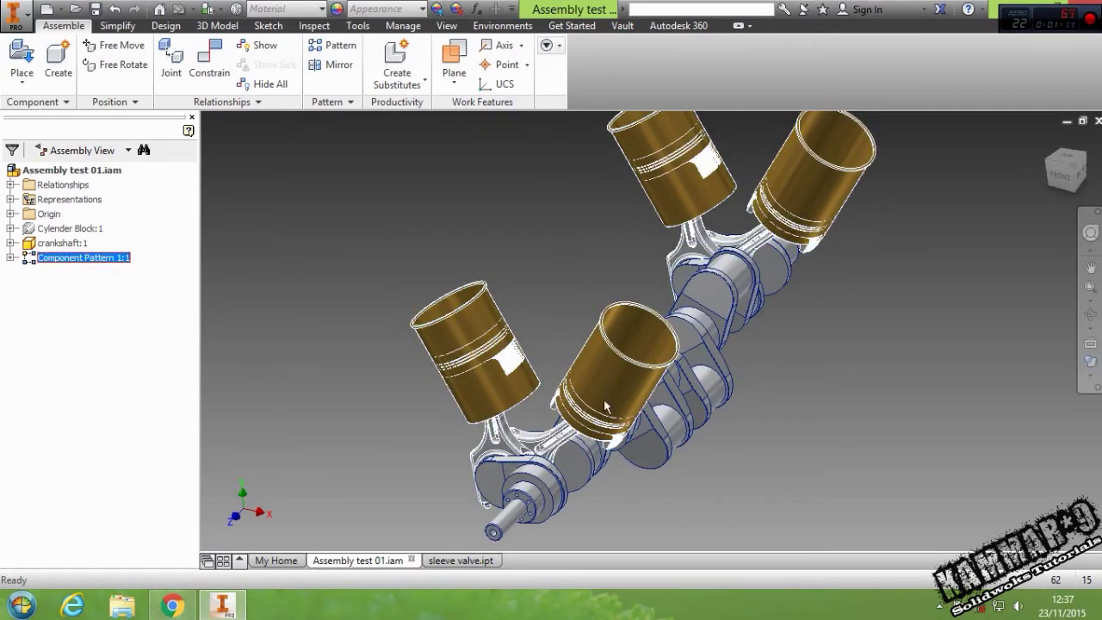
{"action": "left_click_drag", "start_coordinate": [604, 401], "coordinate": [639, 346]}
{"action": "left_click", "coordinate": [575, 457]}
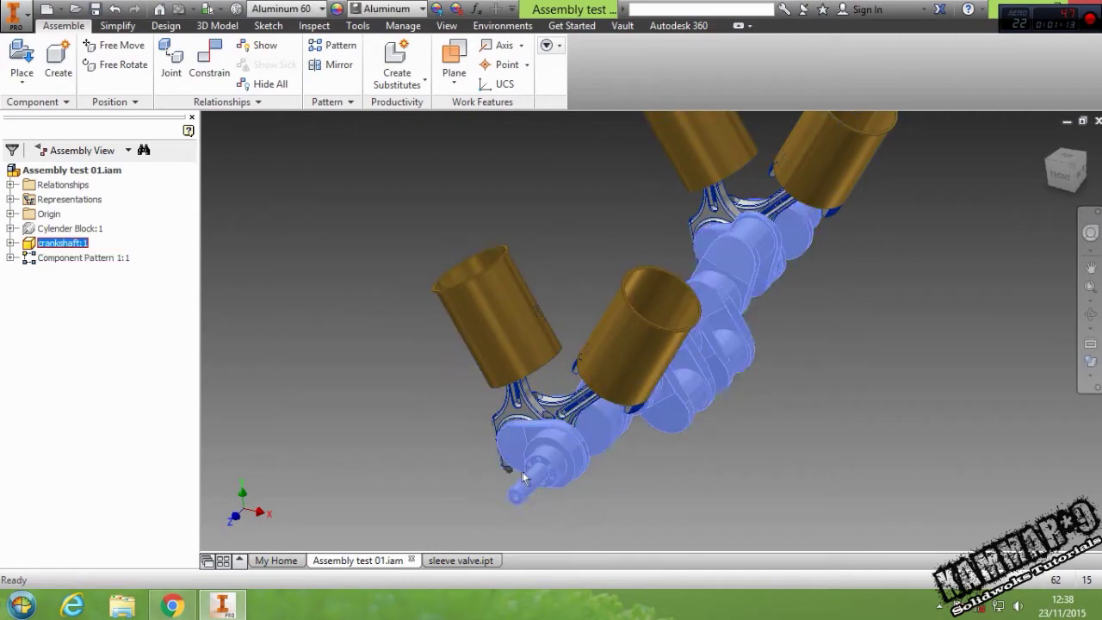
{"action": "middle_click_drag", "start_coordinate": [559, 466], "coordinate": [483, 449], "text": "shift"}
{"action": "scroll", "coordinate": [470, 448], "scroll_direction": "down", "scroll_amount": 6}
{"action": "scroll", "coordinate": [483, 449], "scroll_direction": "up", "scroll_amount": 3}
{"action": "left_click", "coordinate": [638, 481]}
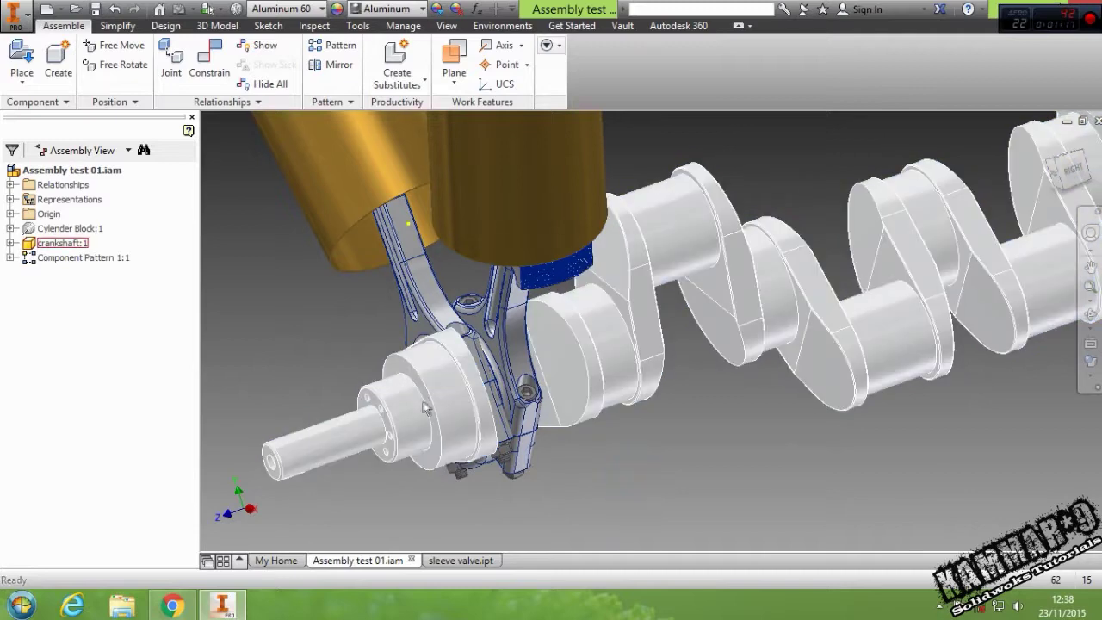
{"action": "left_click", "coordinate": [471, 431]}
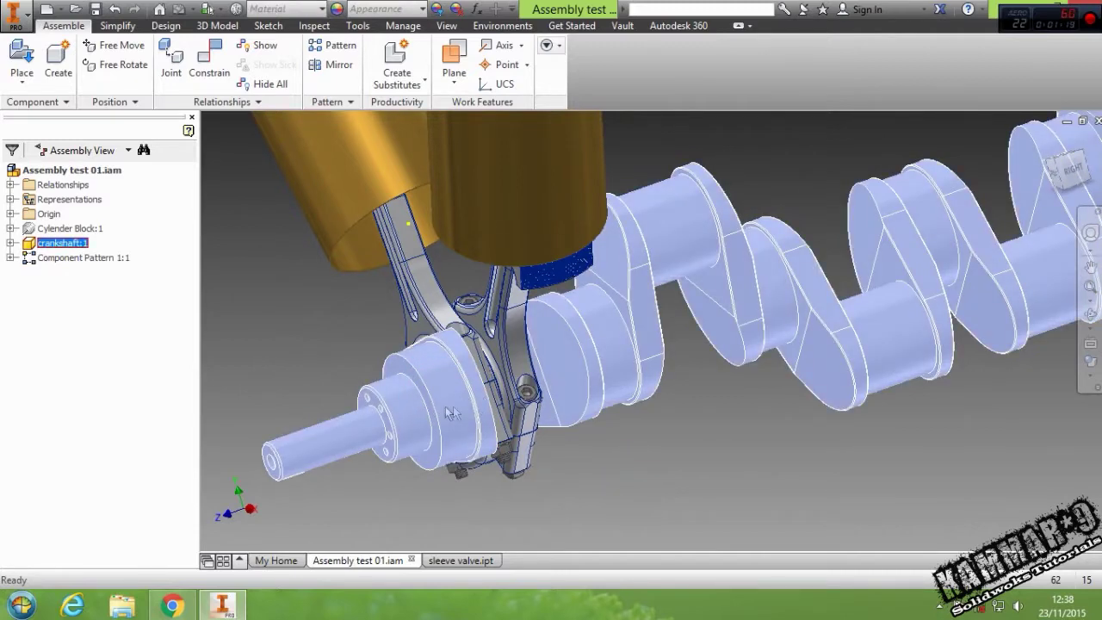
{"action": "scroll", "coordinate": [449, 419], "scroll_direction": "up", "scroll_amount": 3}
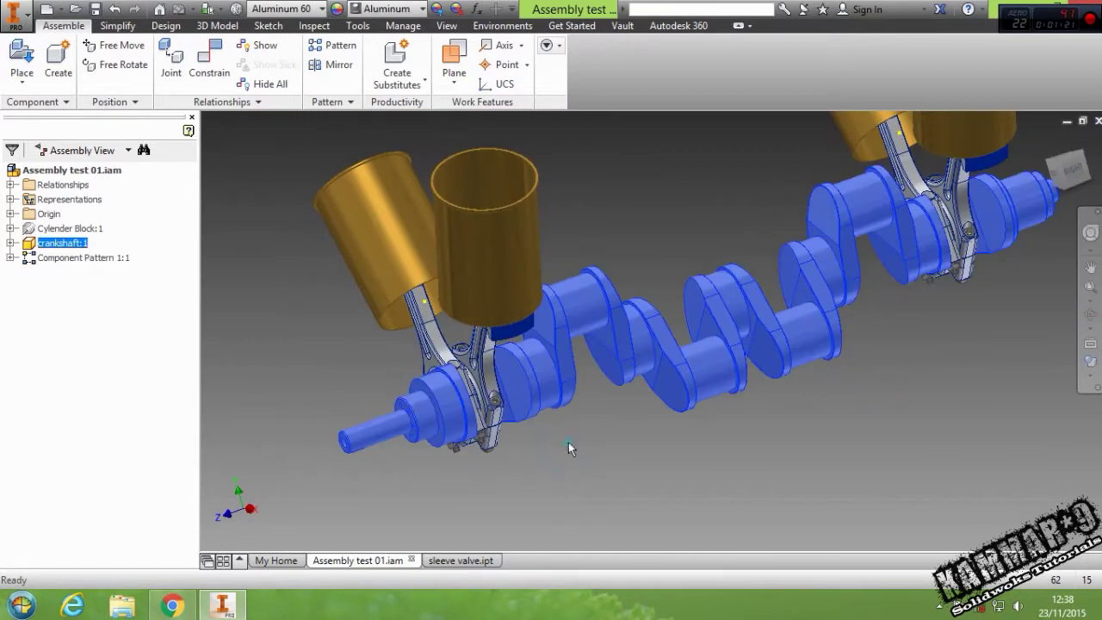
{"action": "left_click", "coordinate": [569, 442]}
{"action": "middle_click_drag", "start_coordinate": [362, 343], "coordinate": [398, 365]}
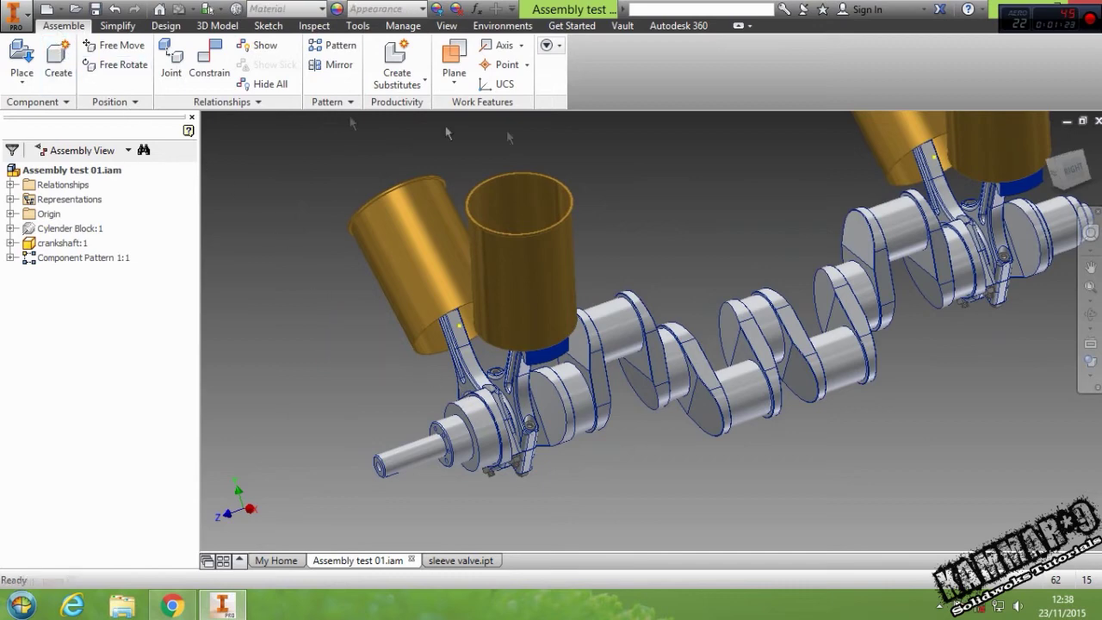
Close Assembly test 01 without saving the changes and create a new part from the Standard.ipt template
{"action": "left_click", "coordinate": [1096, 122]}
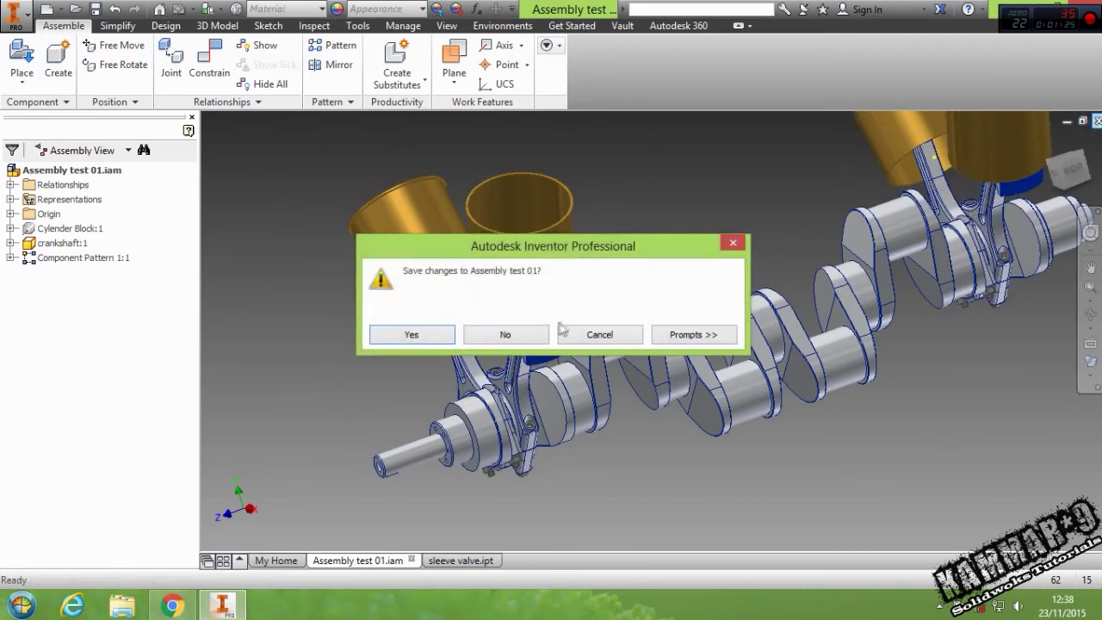
{"action": "left_click", "coordinate": [515, 335]}
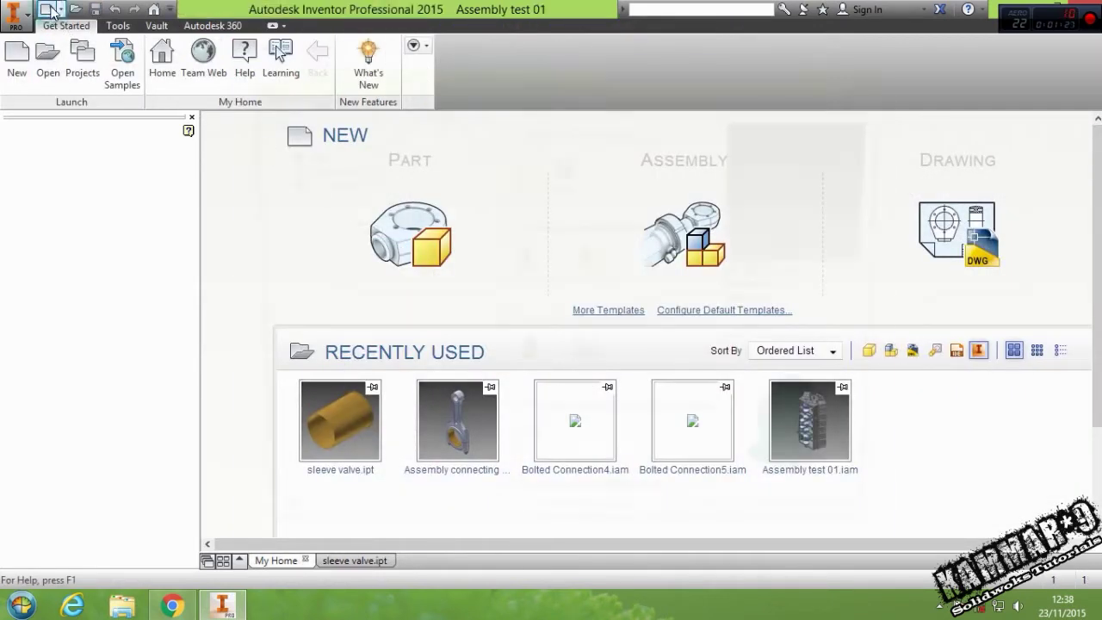
{"action": "left_click", "coordinate": [48, 9]}
{"action": "left_click", "coordinate": [575, 177]}
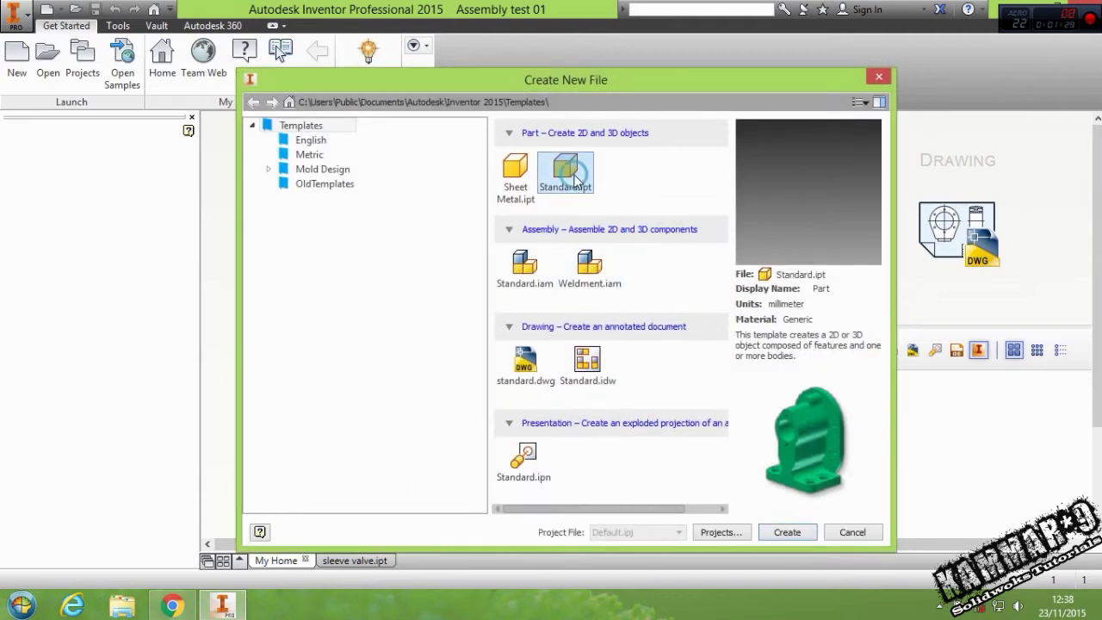
{"action": "left_click", "coordinate": [784, 534]}
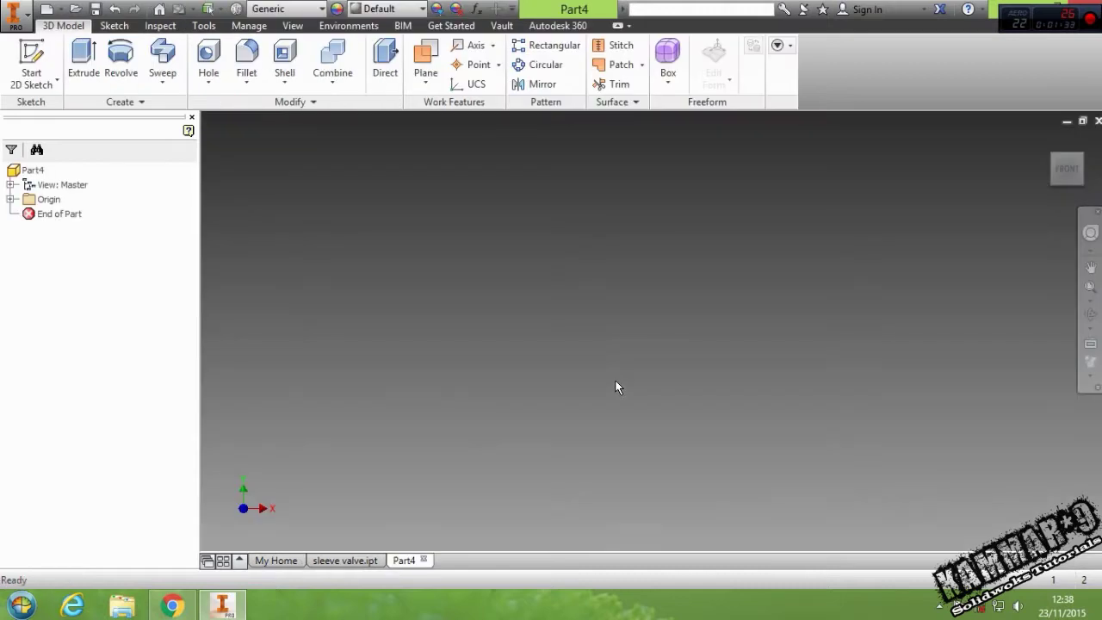
Start a sketch on the horizontal origin plane and draw an 85 mm diameter circle centred on the origin
{"action": "left_click", "coordinate": [43, 57]}
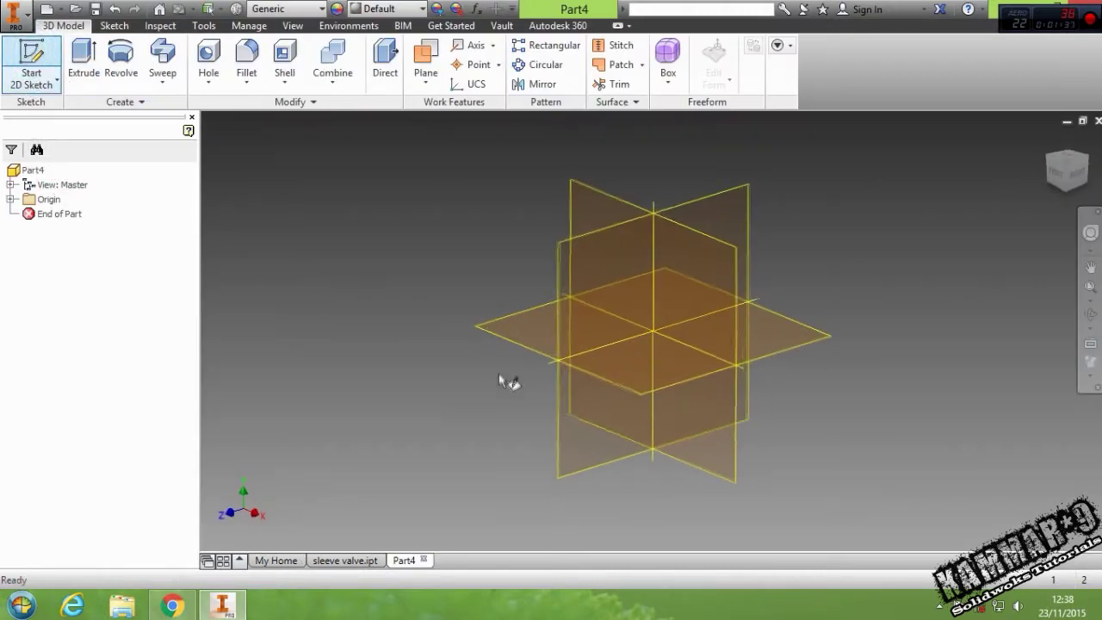
{"action": "left_click", "coordinate": [522, 334]}
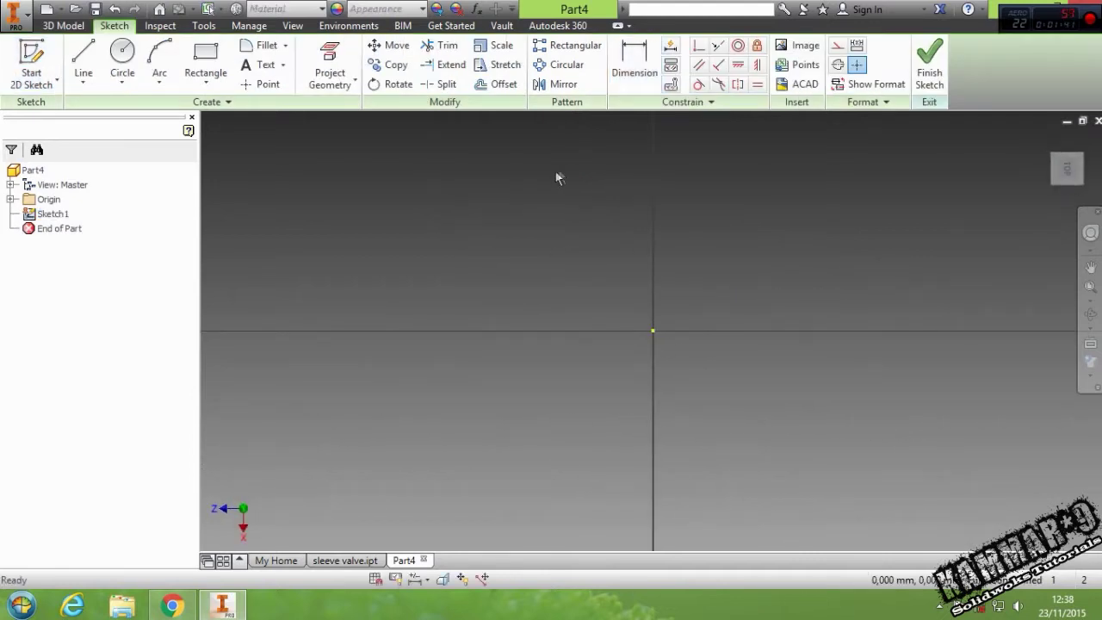
{"action": "left_click", "coordinate": [122, 57]}
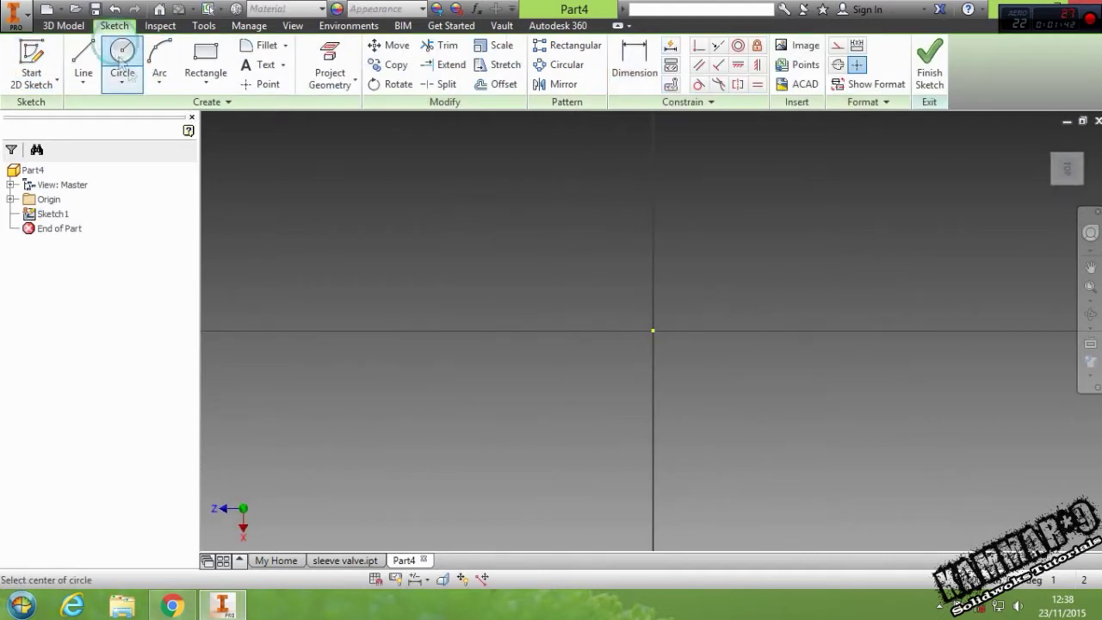
{"action": "left_click", "coordinate": [653, 331]}
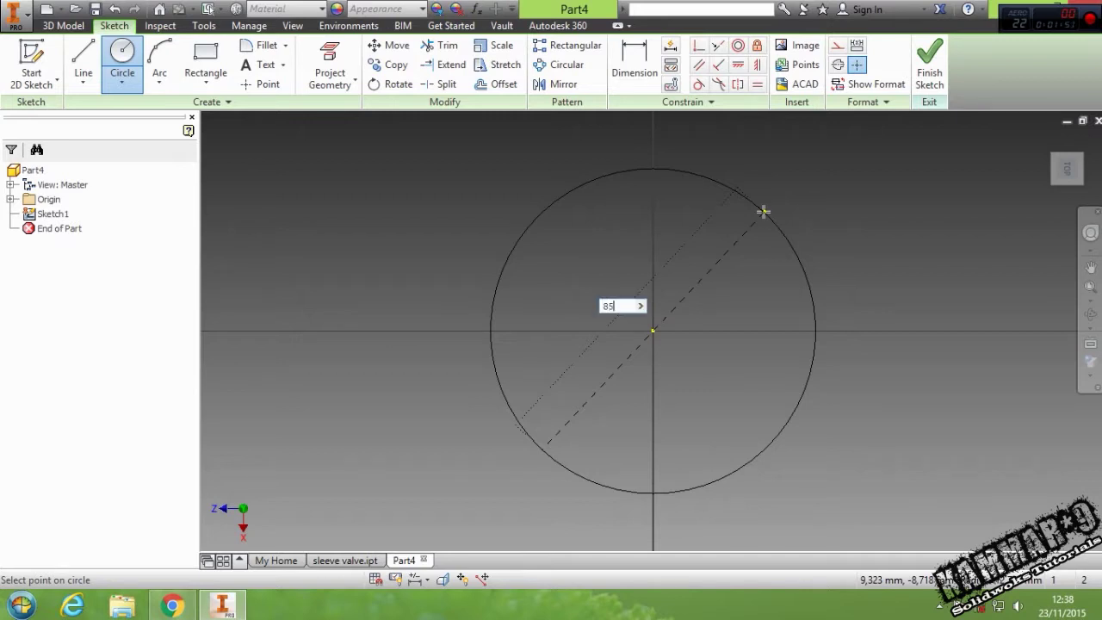
{"action": "type", "text": "85"}
{"action": "key", "text": "Return"}
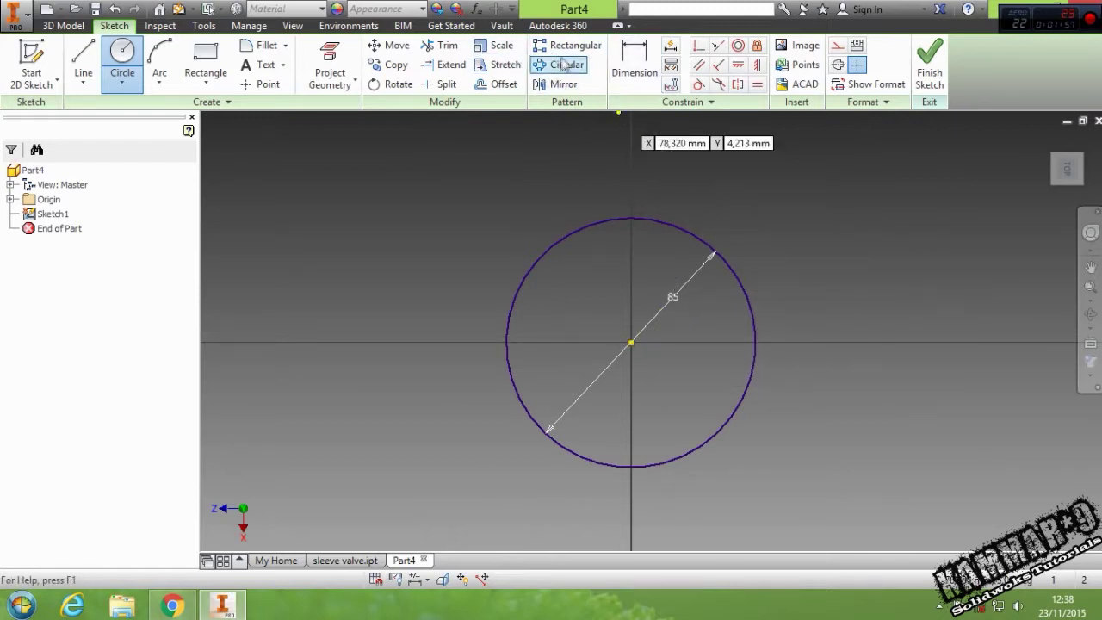
Offset the 85 mm circle outward by 0.5 mm and finish the sketch
{"action": "left_click", "coordinate": [504, 84]}
{"action": "left_click", "coordinate": [644, 218]}
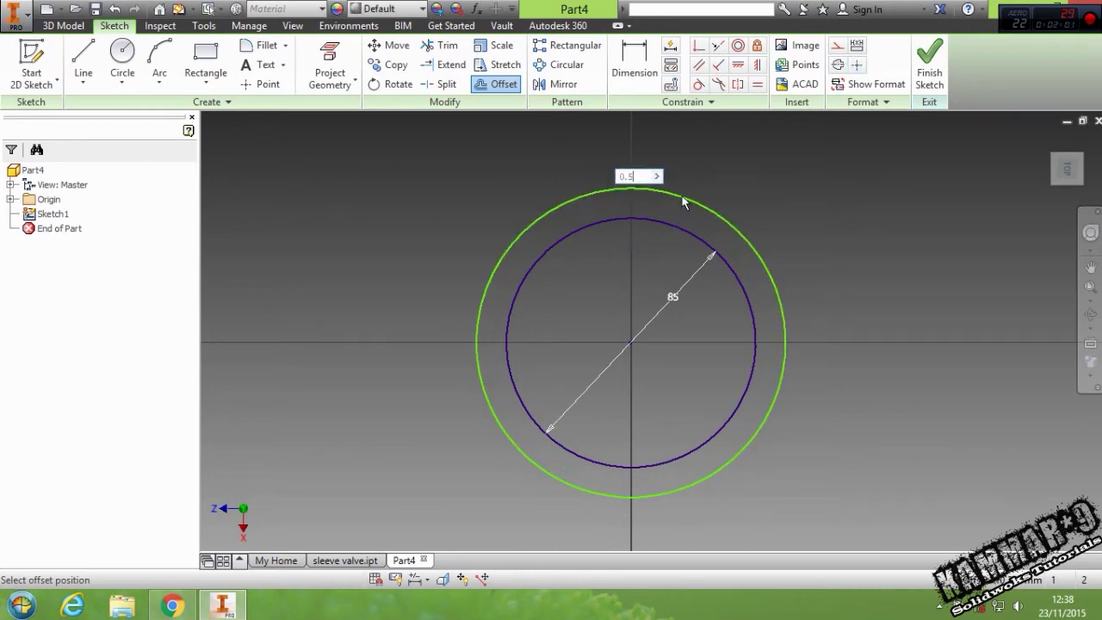
{"action": "type", "text": "0.5"}
{"action": "key", "text": "Return"}
{"action": "scroll", "coordinate": [680, 196], "scroll_direction": "up", "scroll_amount": 3}
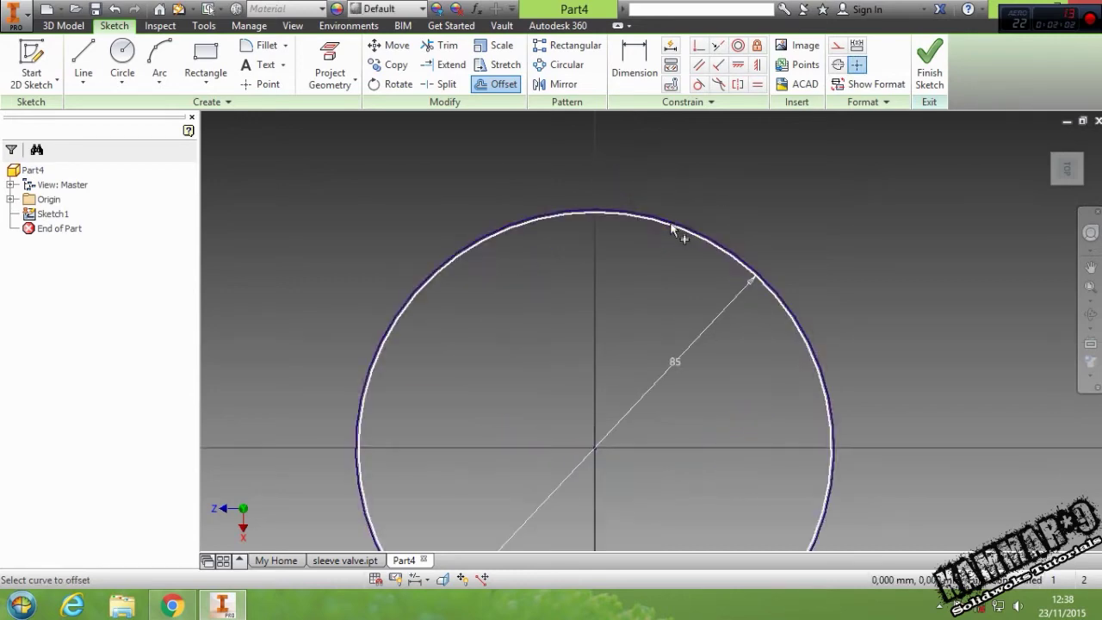
{"action": "left_click", "coordinate": [929, 73]}
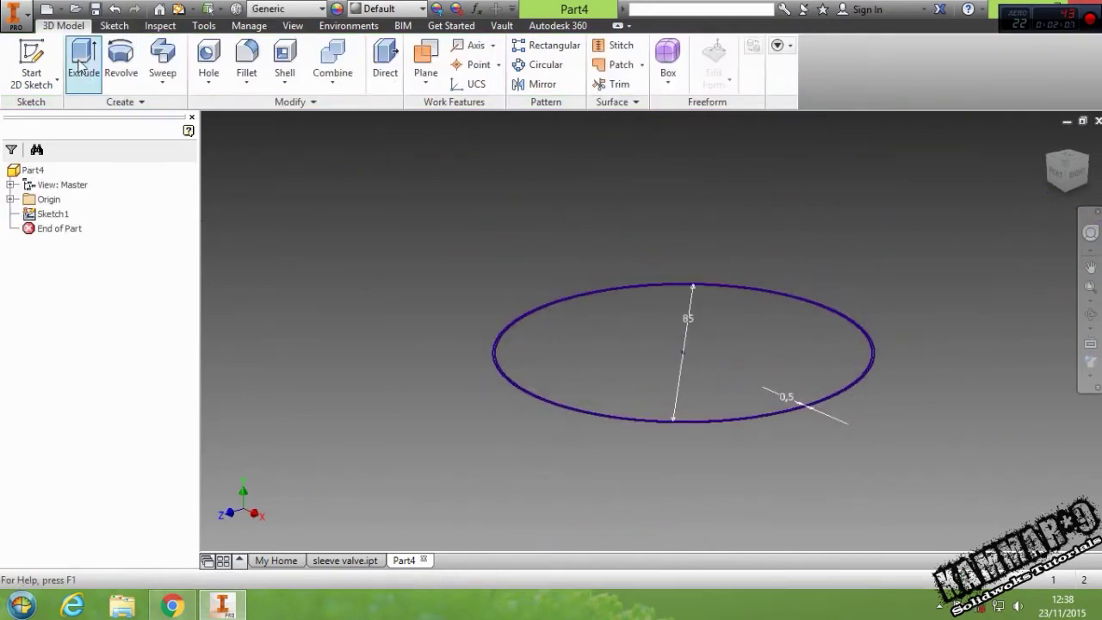
Extrude the thin ring between the two circles upward by 118 mm as a solid
{"action": "scroll", "coordinate": [594, 408], "scroll_direction": "up", "scroll_amount": 5}
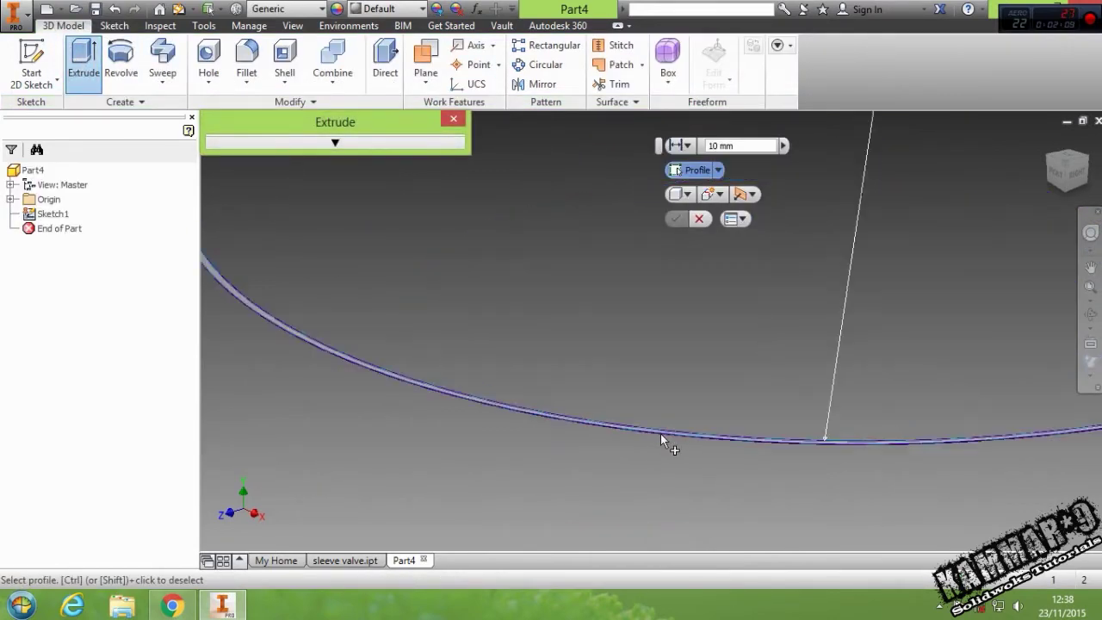
{"action": "left_click", "coordinate": [637, 424]}
{"action": "scroll", "coordinate": [627, 429], "scroll_direction": "down", "scroll_amount": 5}
{"action": "middle_click_drag", "start_coordinate": [707, 363], "coordinate": [669, 369]}
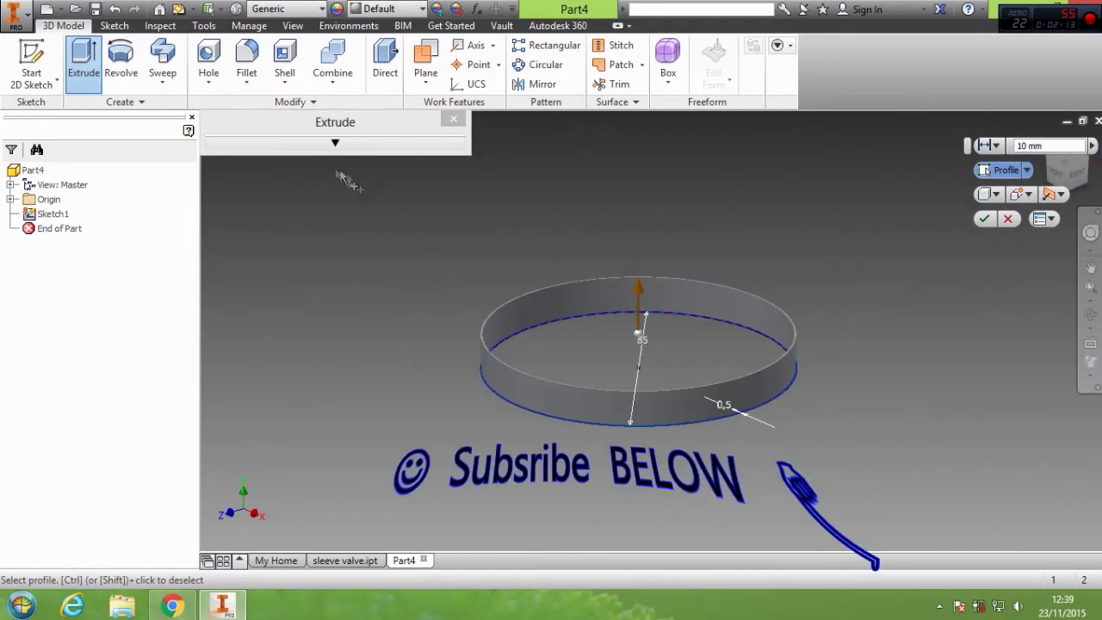
{"action": "left_click", "coordinate": [356, 146]}
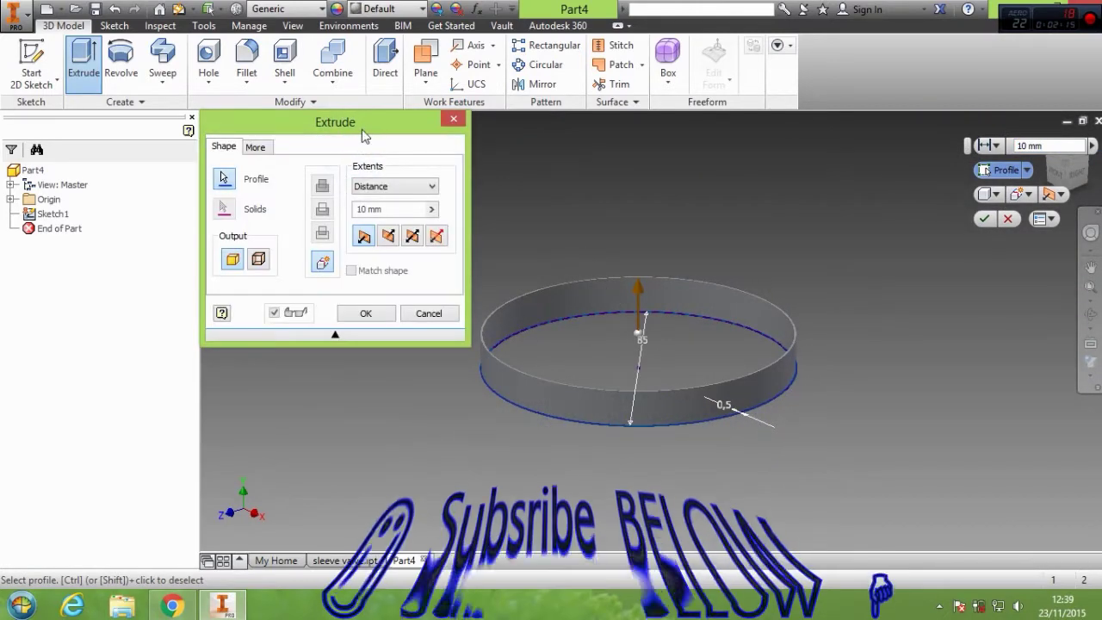
{"action": "left_click_drag", "start_coordinate": [363, 125], "coordinate": [346, 147]}
{"action": "middle_click_drag", "start_coordinate": [580, 273], "coordinate": [629, 295]}
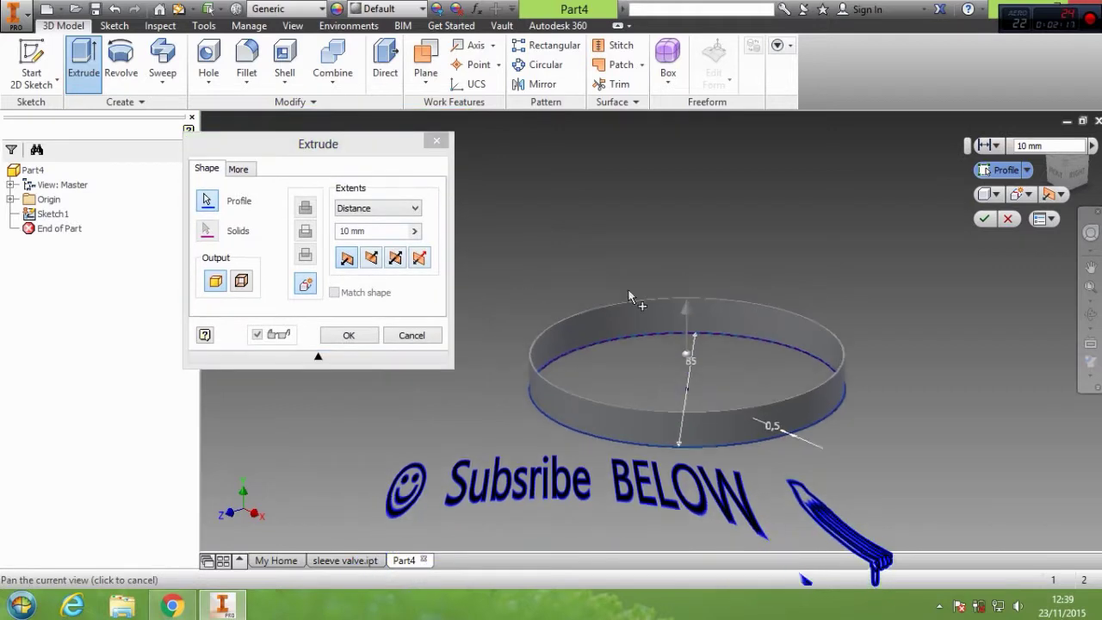
{"action": "left_click", "coordinate": [384, 233]}
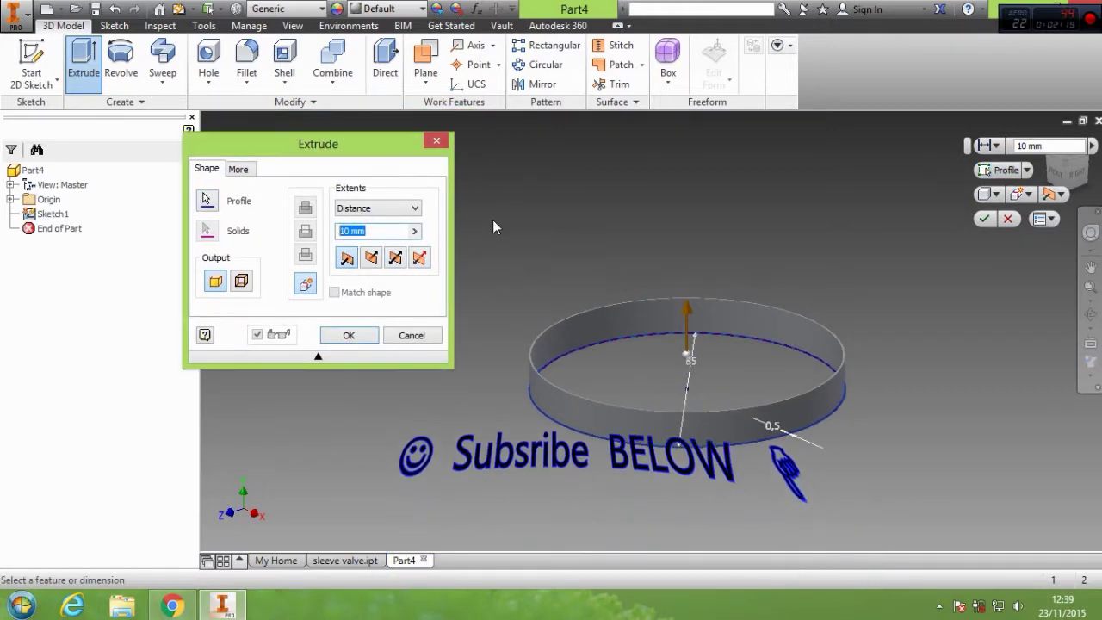
{"action": "type", "text": "118"}
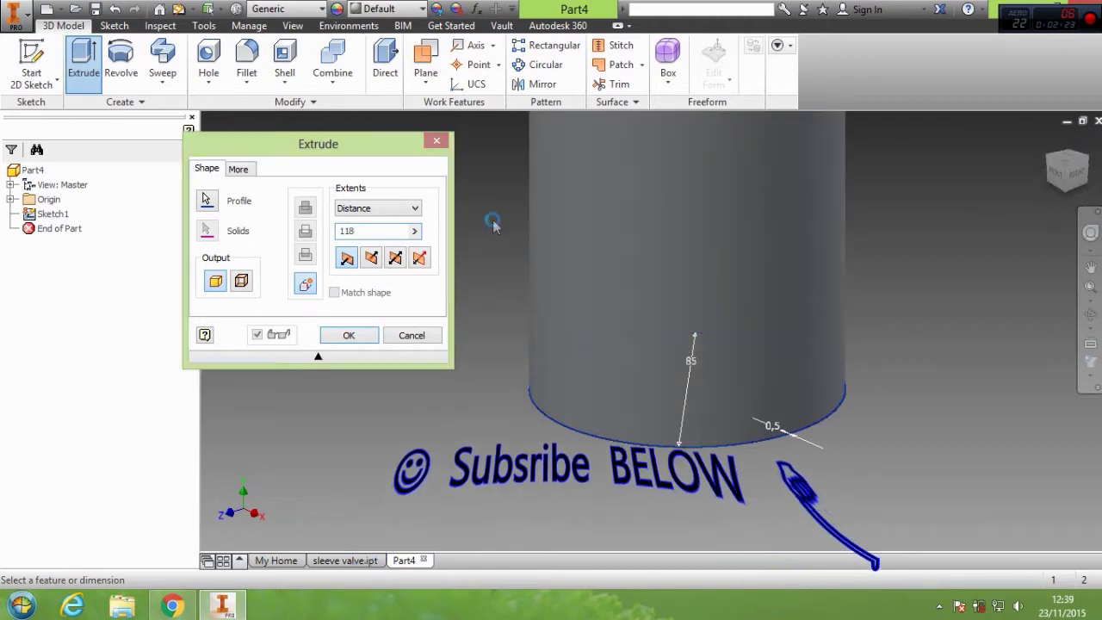
{"action": "key", "text": "Return"}
{"action": "middle_click_drag", "start_coordinate": [586, 204], "coordinate": [560, 385]}
{"action": "scroll", "coordinate": [565, 376], "scroll_direction": "up", "scroll_amount": 3}
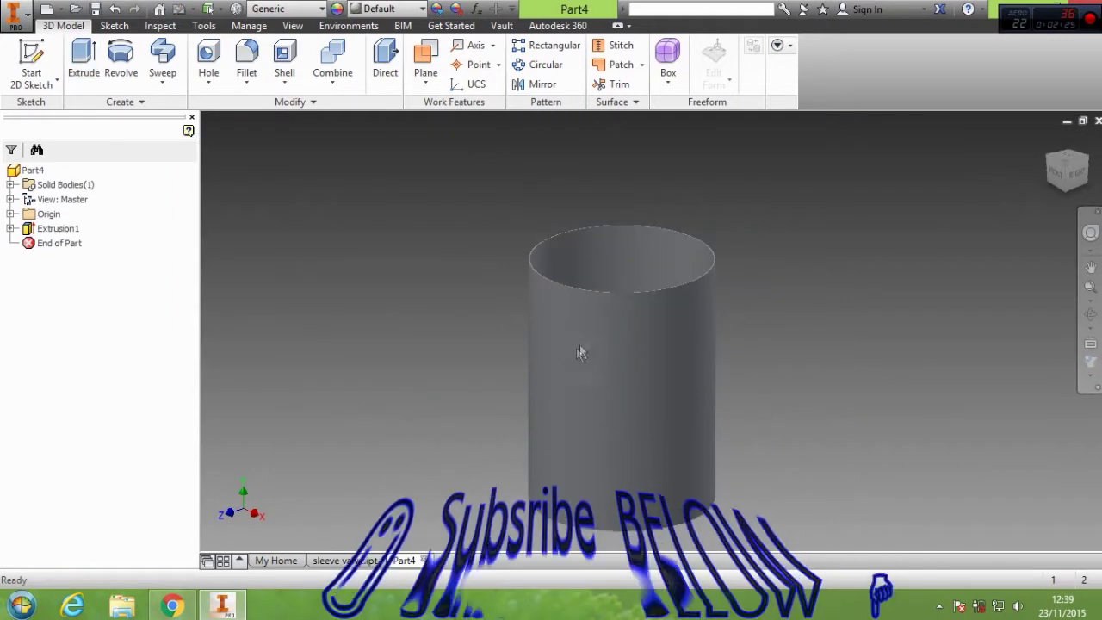
Start a new sketch on the thin ring face at the sleeve's upper end
{"action": "scroll", "coordinate": [602, 326], "scroll_direction": "down", "scroll_amount": 3}
{"action": "middle_click_drag", "start_coordinate": [613, 277], "coordinate": [623, 317], "text": "shift"}
{"action": "scroll", "coordinate": [699, 355], "scroll_direction": "down", "scroll_amount": 5}
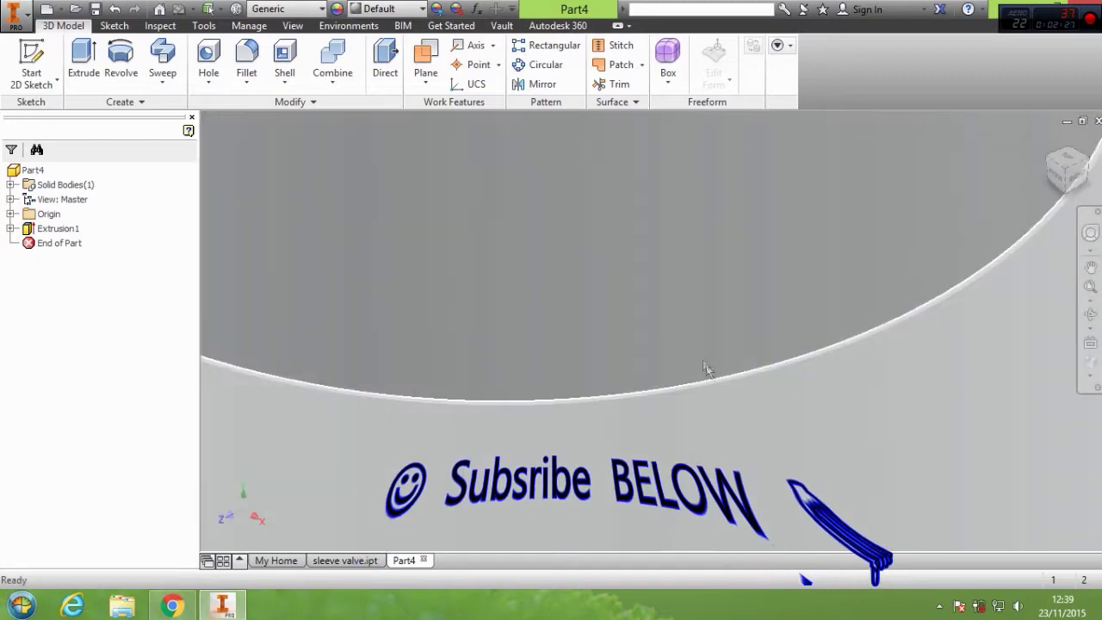
{"action": "scroll", "coordinate": [720, 384], "scroll_direction": "down", "scroll_amount": 2}
{"action": "left_click", "coordinate": [729, 376]}
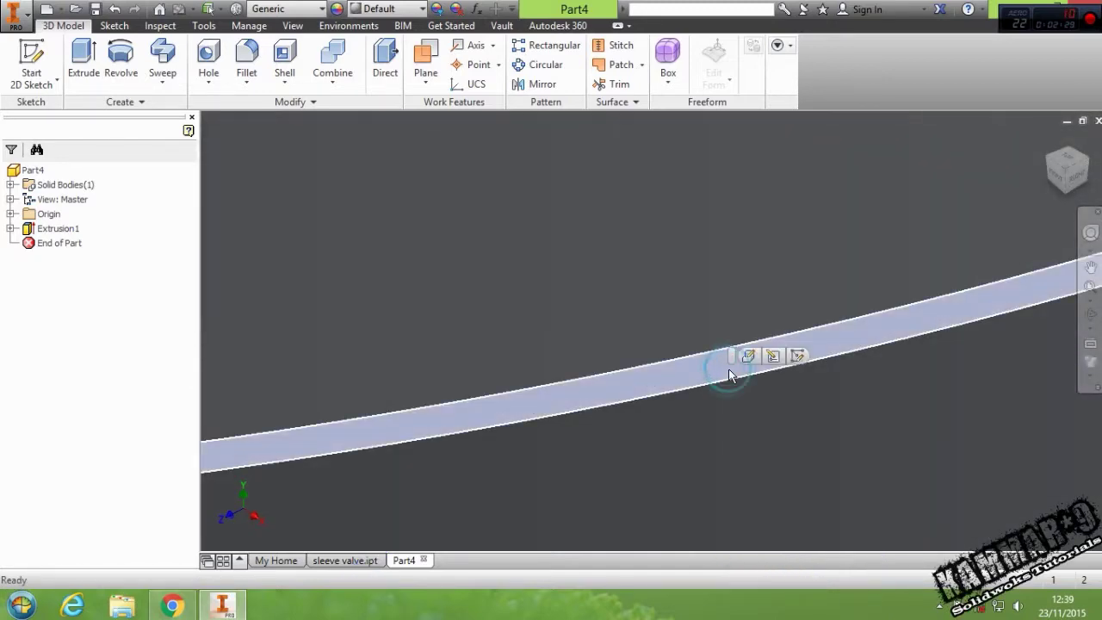
{"action": "scroll", "coordinate": [749, 371], "scroll_direction": "up", "scroll_amount": 2}
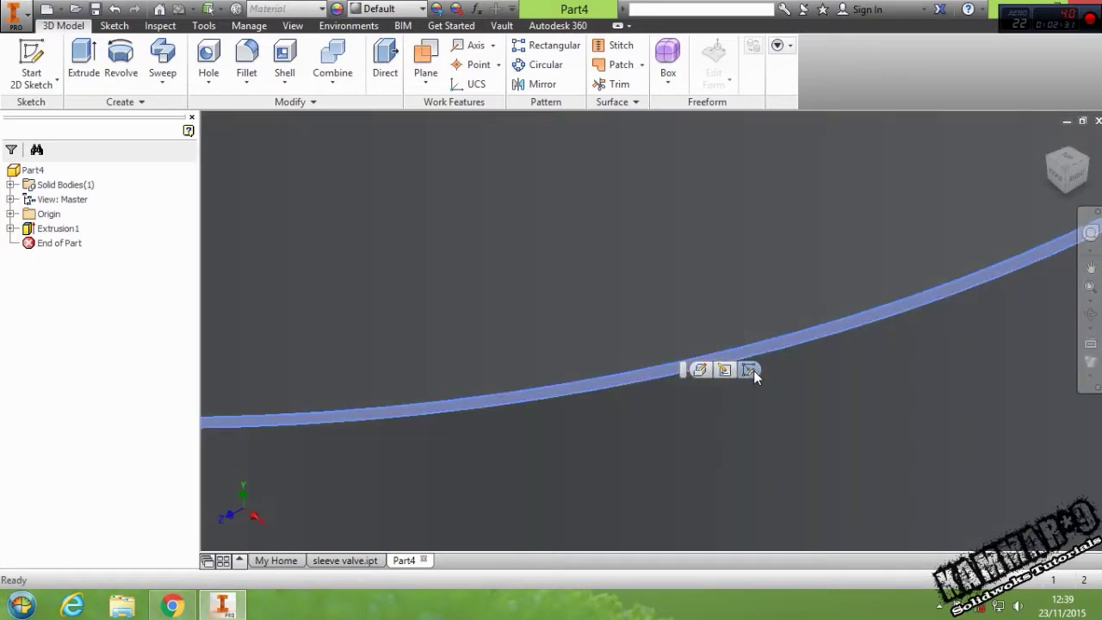
{"action": "left_click", "coordinate": [749, 369]}
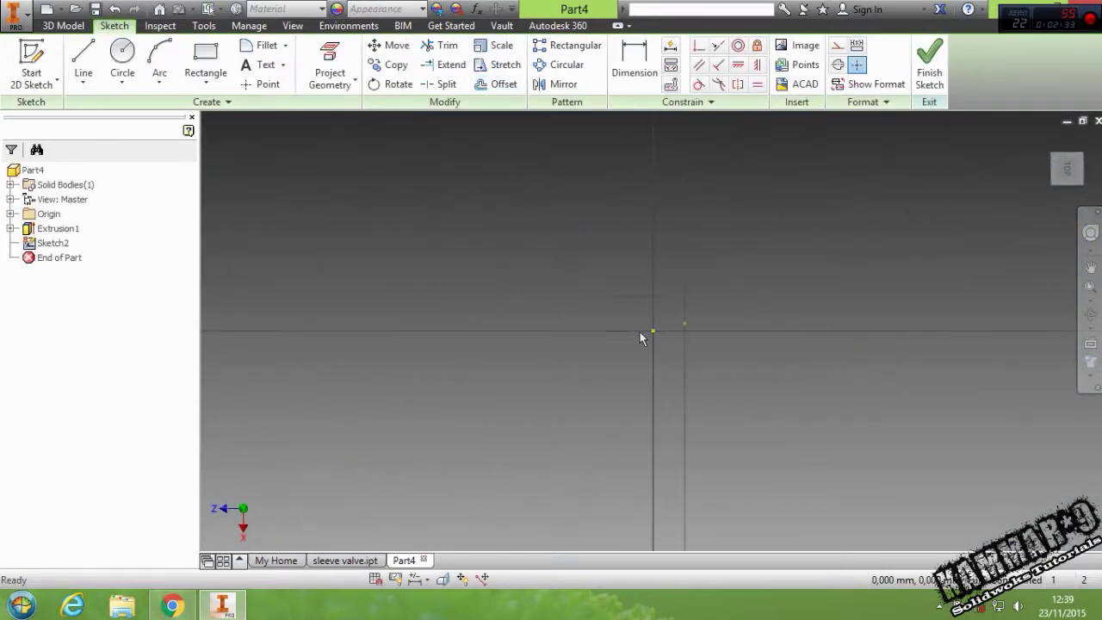
{"action": "mouse_move", "coordinate": [885, 328]}
{"action": "middle_mouse_down"}
{"action": "mouse_move", "coordinate": [657, 364]}
{"action": "mouse_move", "coordinate": [669, 327]}
{"action": "middle_mouse_up"}
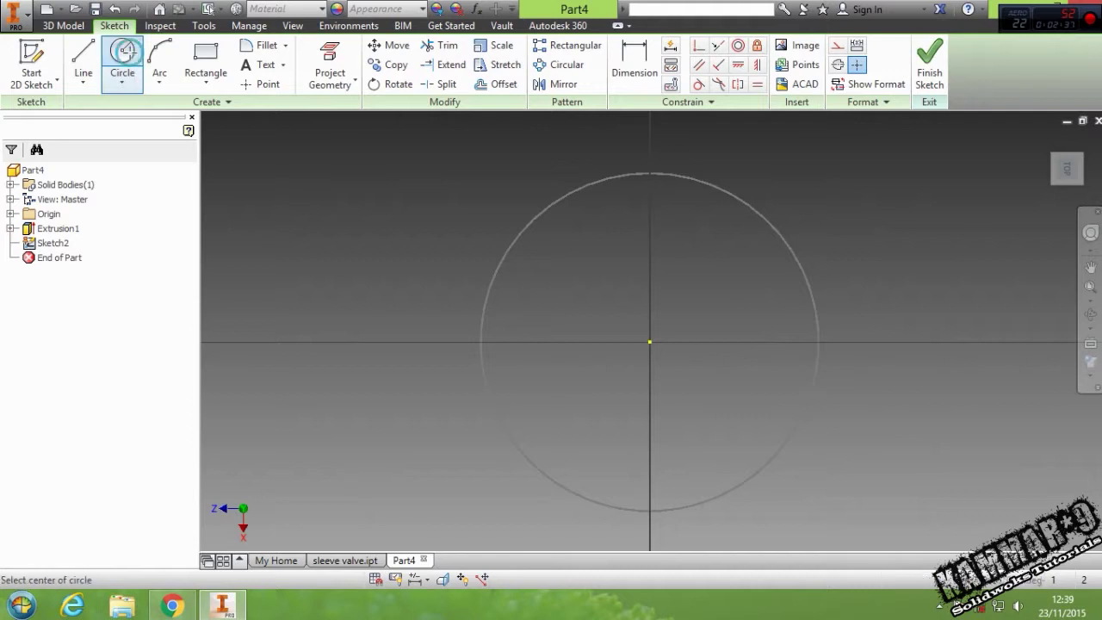
Draw a 90 mm diameter circle centred on the origin around the sleeve's rim
{"action": "left_click", "coordinate": [650, 342]}
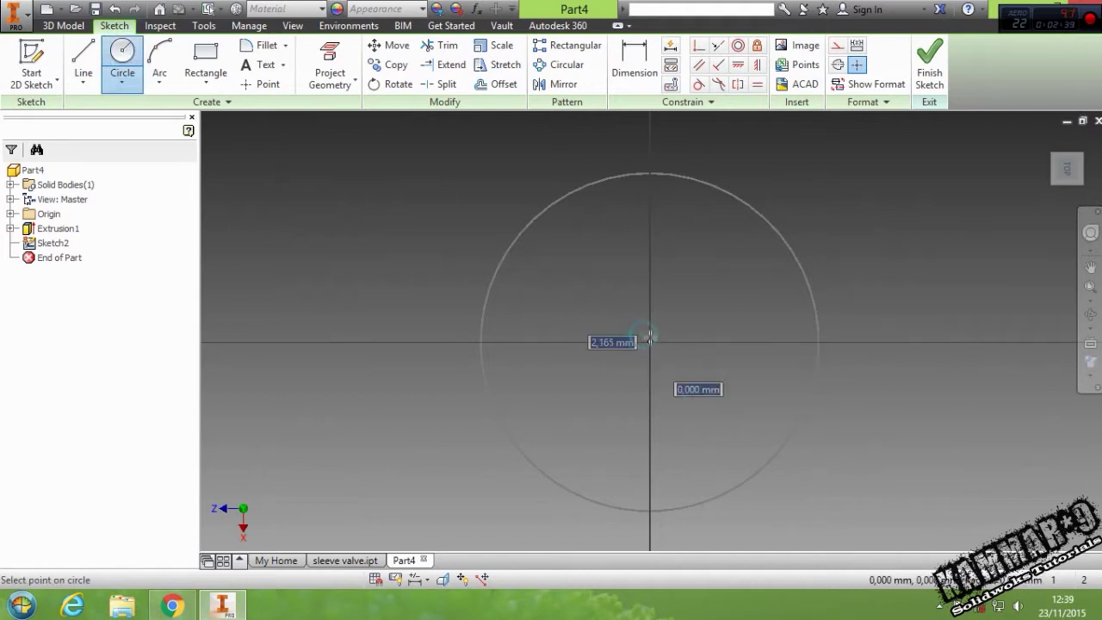
{"action": "left_click", "coordinate": [790, 220]}
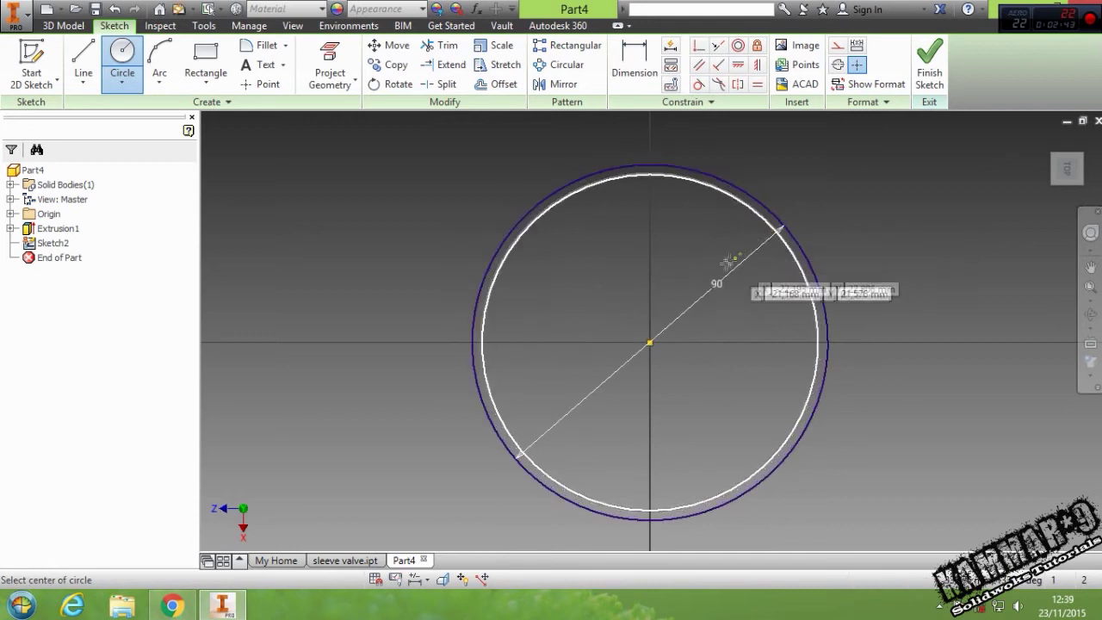
{"action": "key", "text": "ctrl+z"}
{"action": "key", "text": "Escape"}
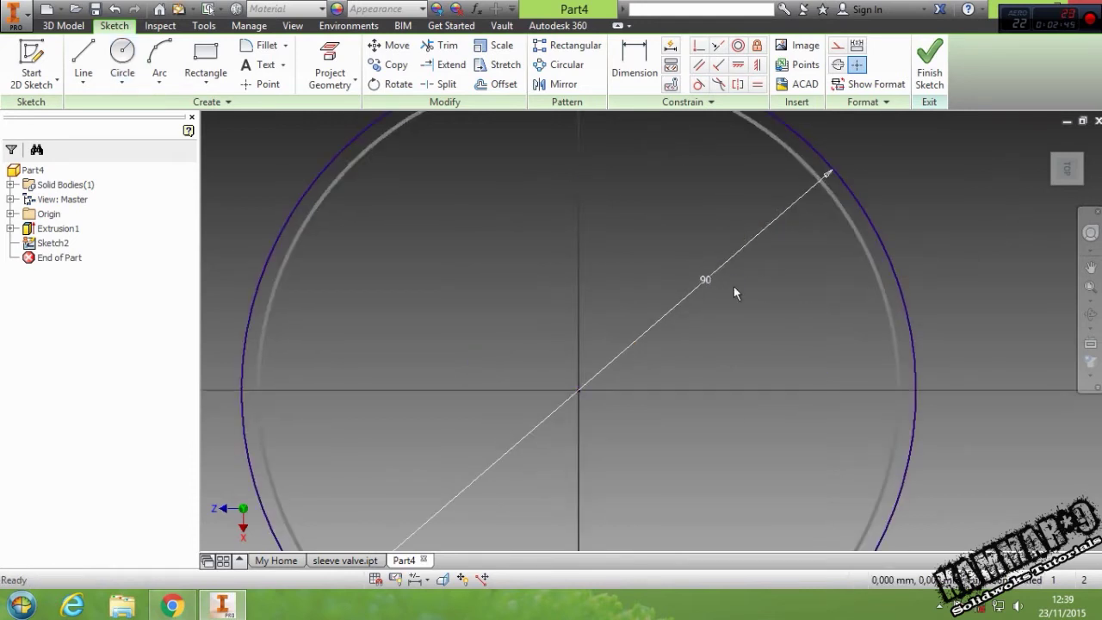
Project the inner circular edge of the sleeve's upper face into the sketch
{"action": "scroll", "coordinate": [737, 315], "scroll_direction": "down", "scroll_amount": 3}
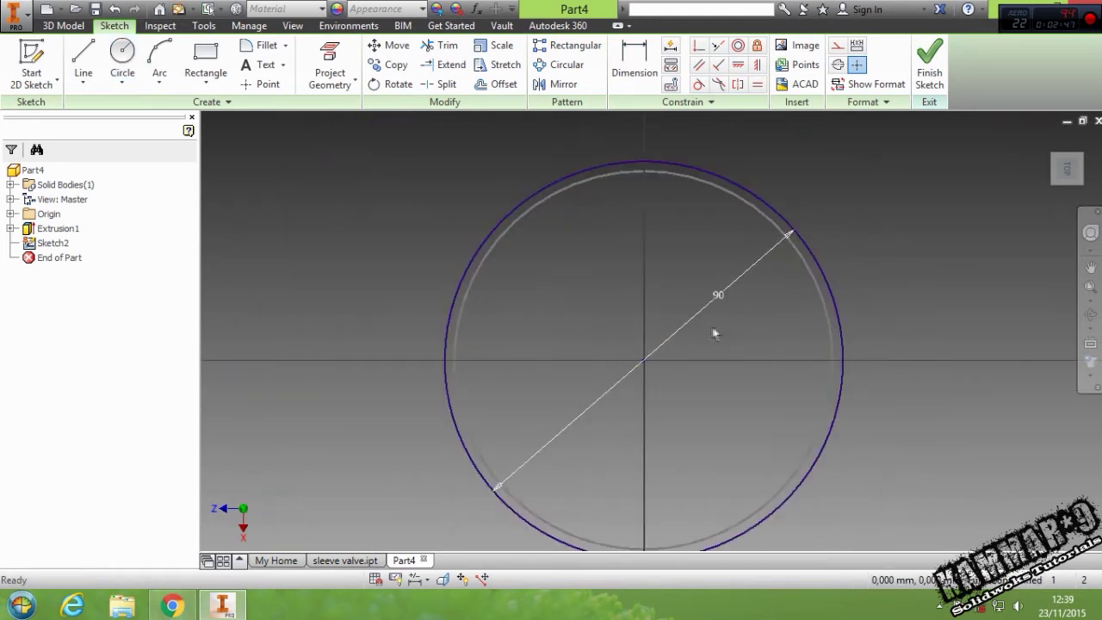
{"action": "scroll", "coordinate": [700, 175], "scroll_direction": "up", "scroll_amount": 6}
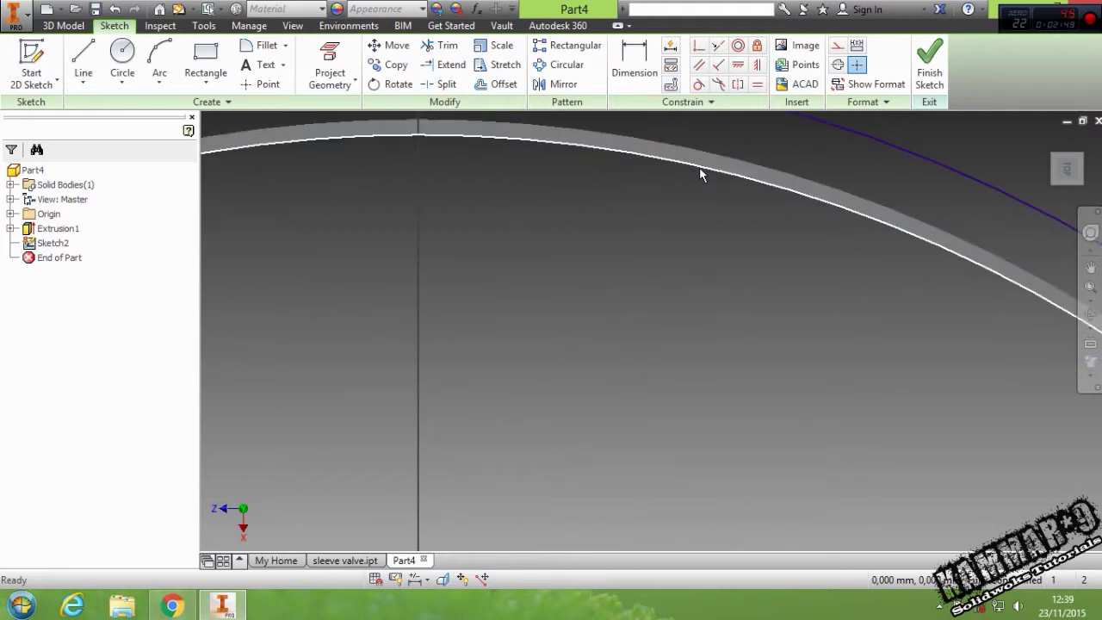
{"action": "left_click", "coordinate": [330, 74]}
{"action": "left_click", "coordinate": [448, 136]}
{"action": "scroll", "coordinate": [675, 291], "scroll_direction": "down", "scroll_amount": 3}
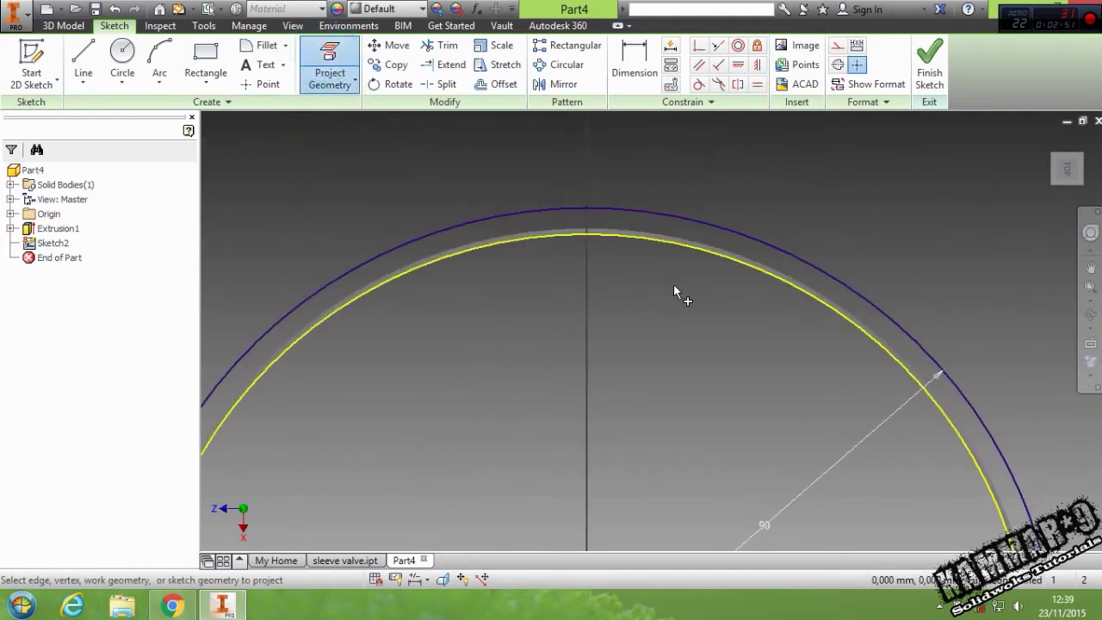
{"action": "key", "text": "Escape"}
{"action": "middle_click_drag", "start_coordinate": [571, 221], "coordinate": [620, 180]}
Draw an 86 mm circle centred on the origin that coincides with the ring's outer edge, and finish the sketch
{"action": "left_click", "coordinate": [123, 53]}
{"action": "scroll", "coordinate": [576, 229], "scroll_direction": "down", "scroll_amount": 2}
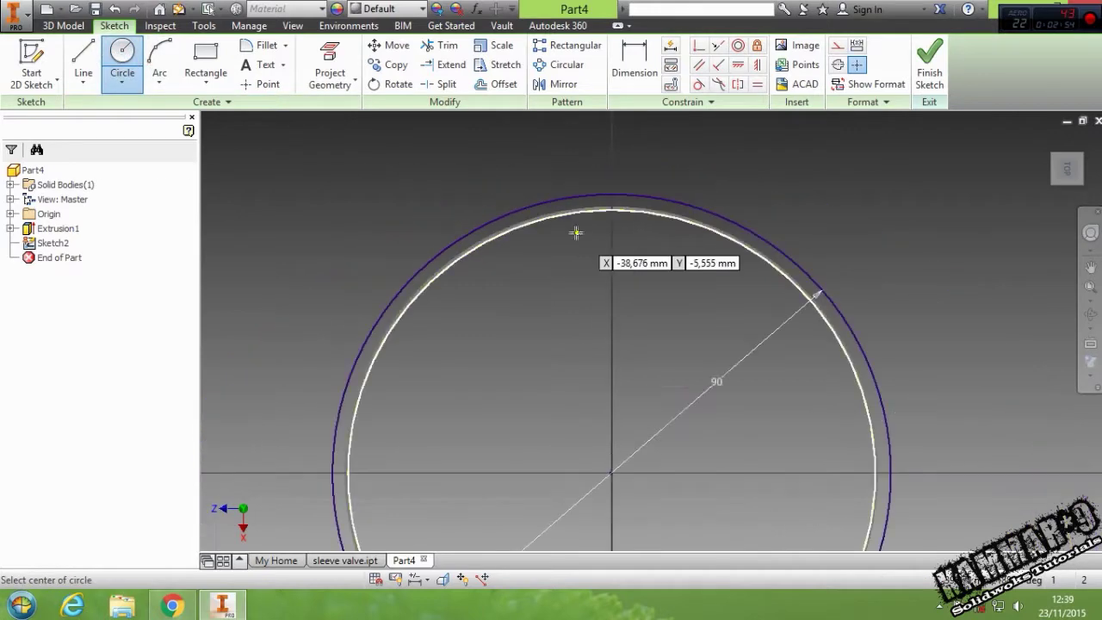
{"action": "left_click", "coordinate": [610, 472]}
{"action": "scroll", "coordinate": [713, 215], "scroll_direction": "up", "scroll_amount": 3}
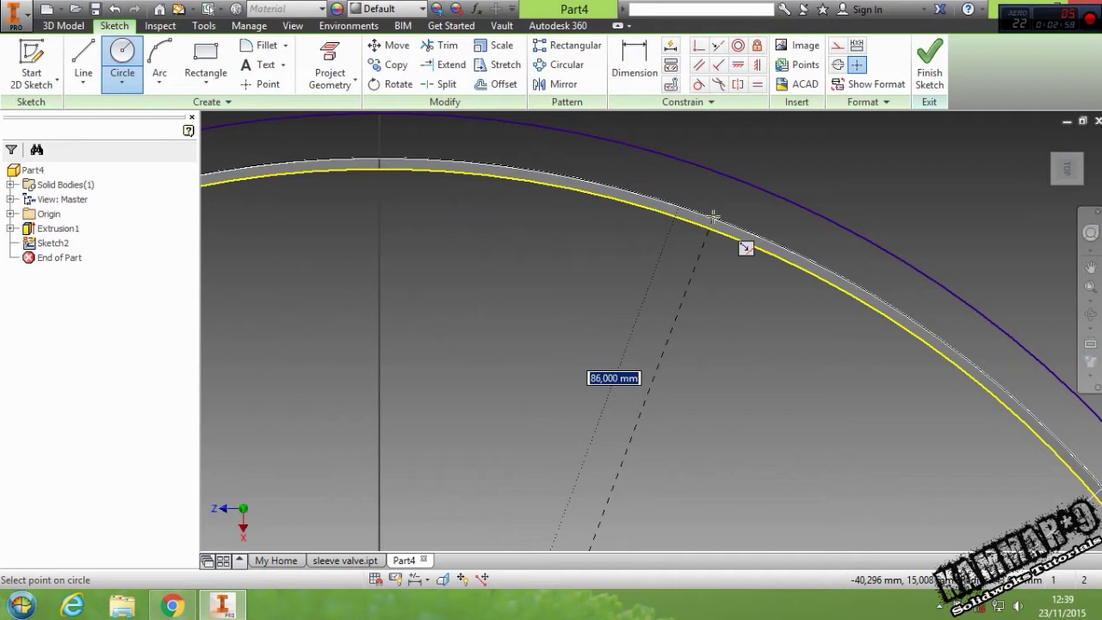
{"action": "left_click", "coordinate": [713, 215]}
{"action": "key", "text": "Escape"}
{"action": "scroll", "coordinate": [655, 239], "scroll_direction": "down", "scroll_amount": 3}
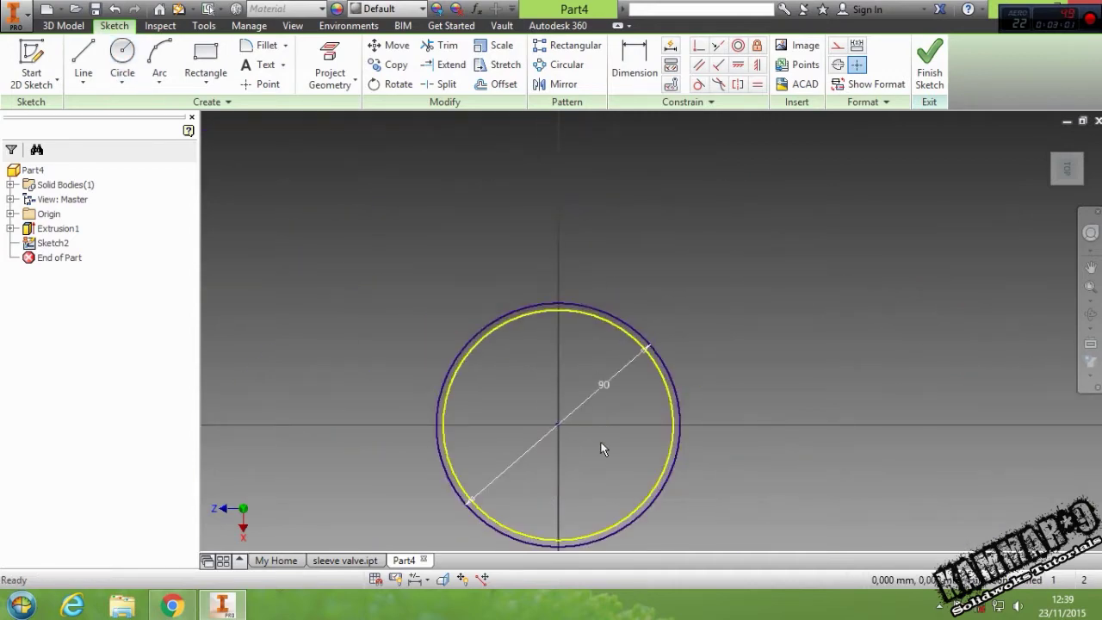
{"action": "middle_click_drag", "start_coordinate": [603, 449], "coordinate": [687, 385]}
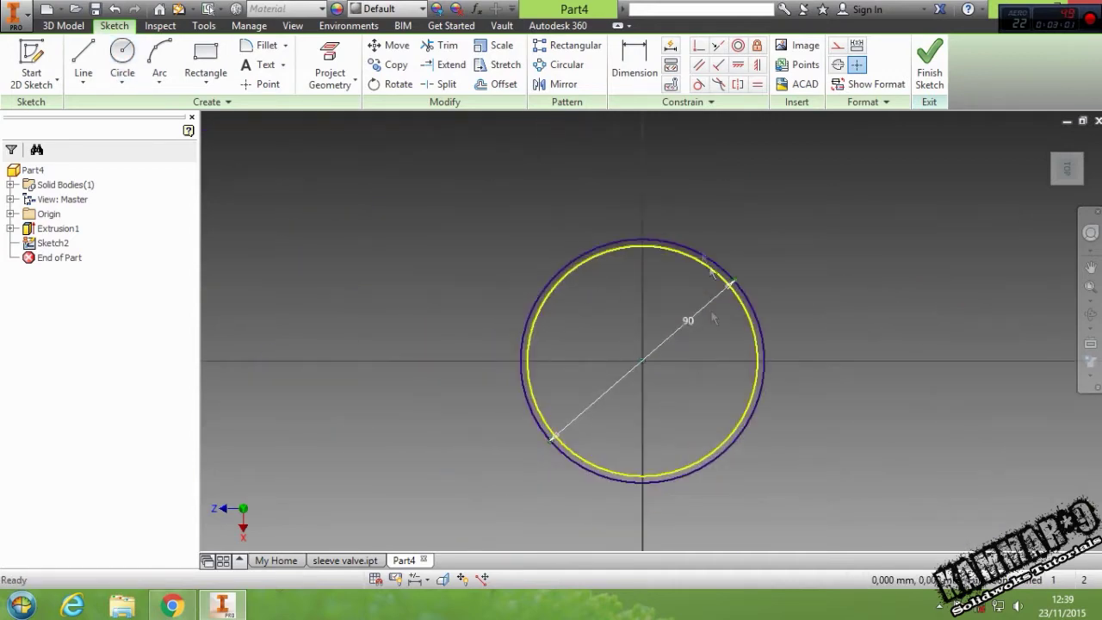
{"action": "left_click", "coordinate": [934, 74]}
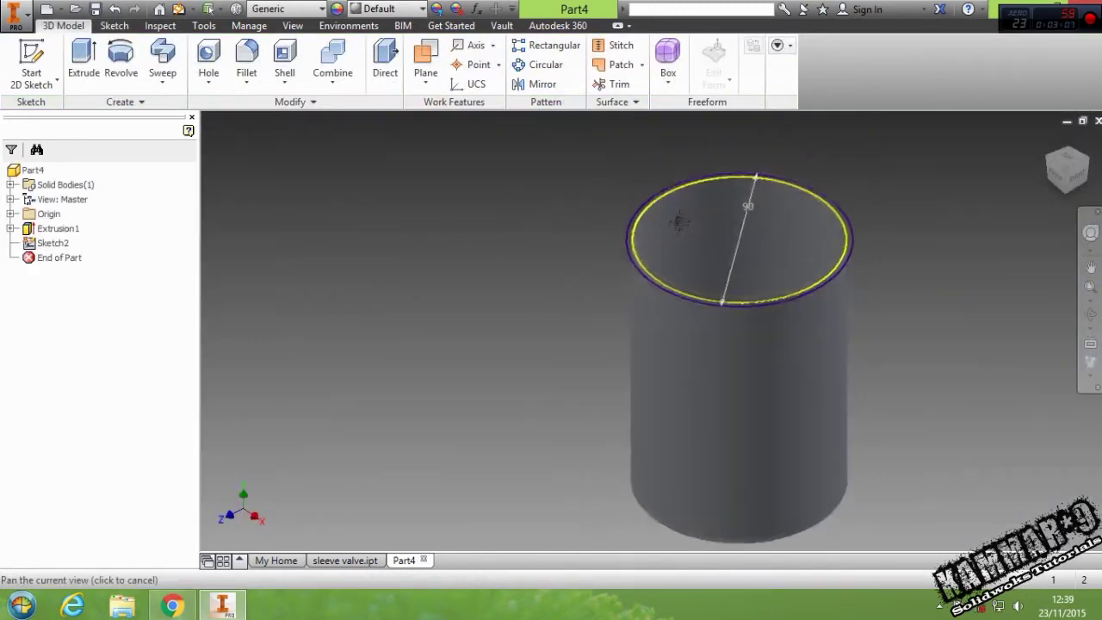
Extrude the ring between the sleeve's inner edge and the 90 mm circle as a joined solid to form the rim
{"action": "left_click", "coordinate": [85, 62]}
{"action": "scroll", "coordinate": [636, 227], "scroll_direction": "up", "scroll_amount": 5}
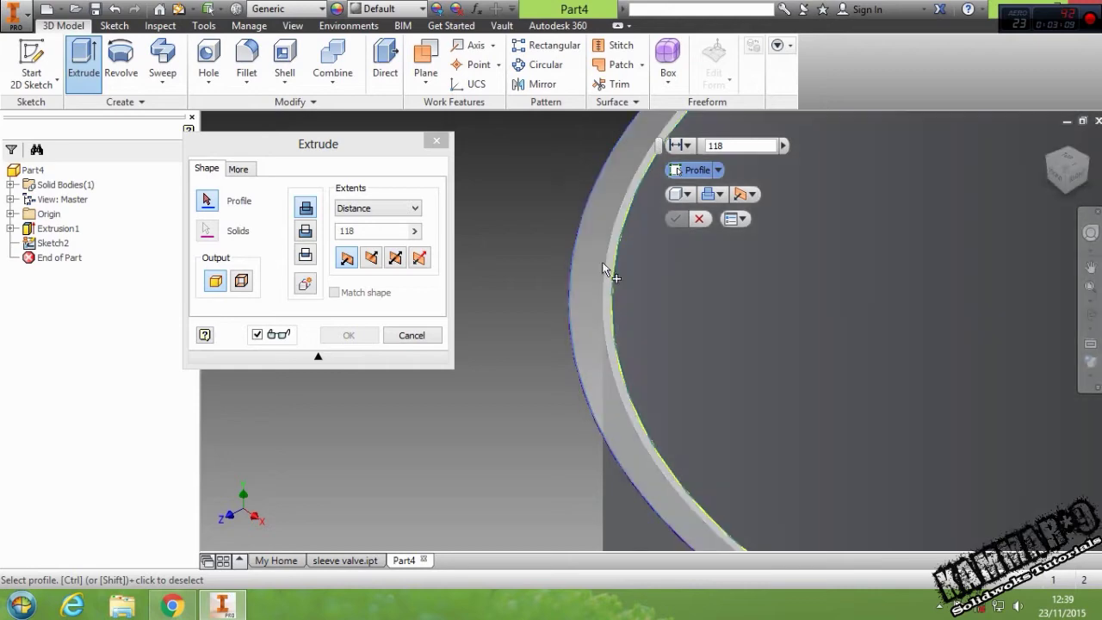
{"action": "left_click", "coordinate": [306, 232]}
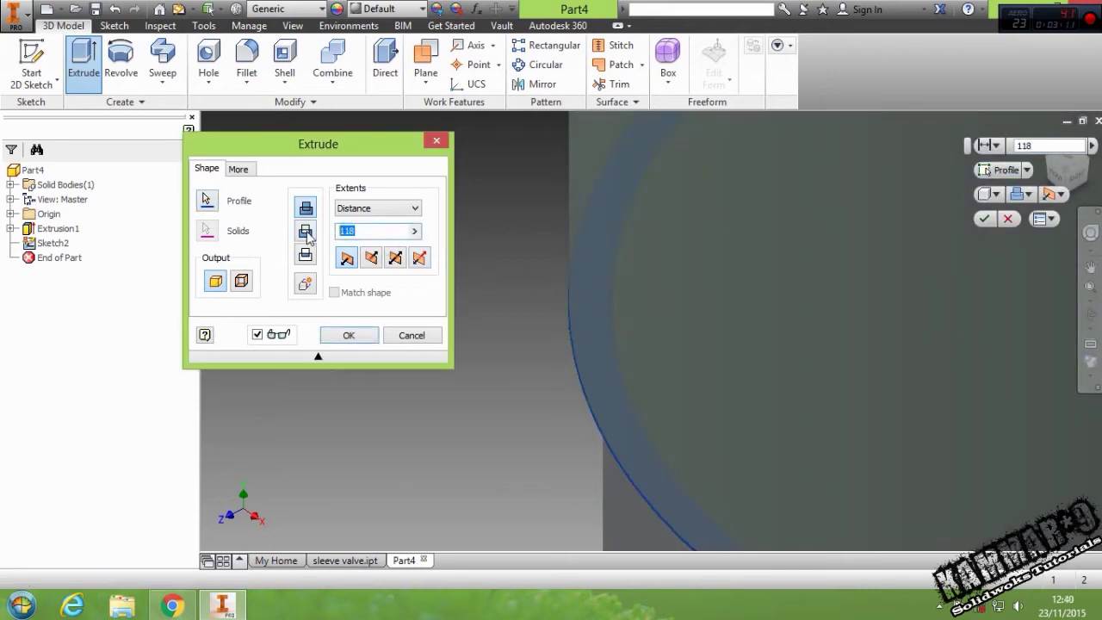
{"action": "key", "text": "Return"}
{"action": "key", "text": "Return"}
{"action": "left_click", "coordinate": [643, 416]}
{"action": "scroll", "coordinate": [568, 418], "scroll_direction": "down", "scroll_amount": 5}
{"action": "middle_click_drag", "start_coordinate": [652, 478], "coordinate": [676, 392], "text": "shift"}
{"action": "middle_click_drag", "start_coordinate": [687, 455], "coordinate": [645, 298]}
Assign the material Brass, Soft Yellow from the Inventor Material Library to the sleeve part
{"action": "left_click", "coordinate": [316, 10]}
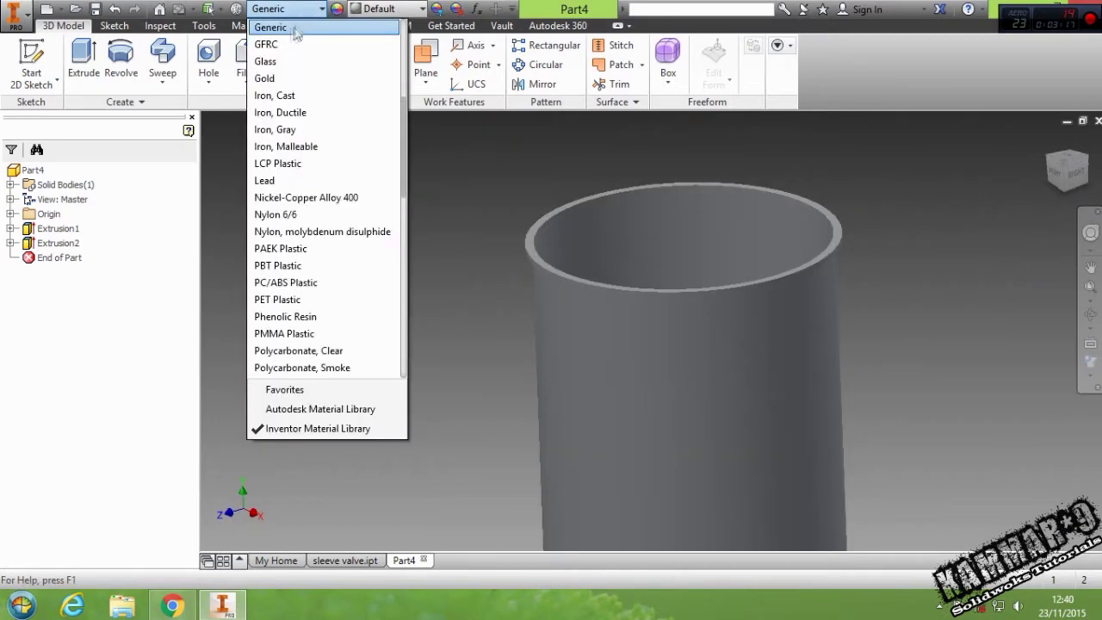
{"action": "scroll", "coordinate": [353, 91], "scroll_direction": "up", "scroll_amount": 4}
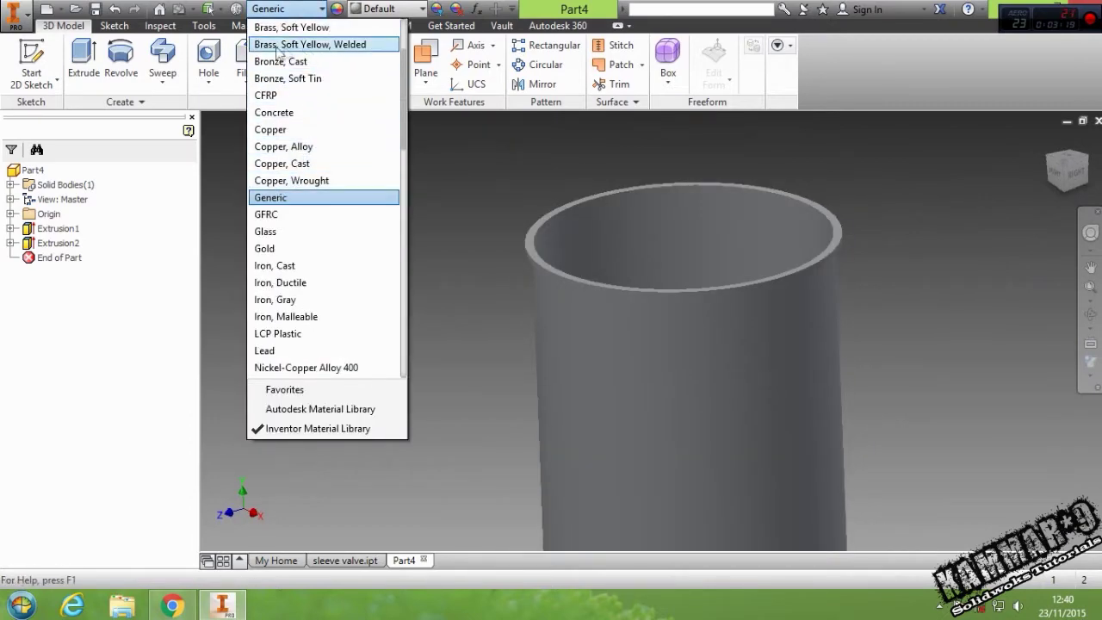
{"action": "left_click", "coordinate": [293, 29]}
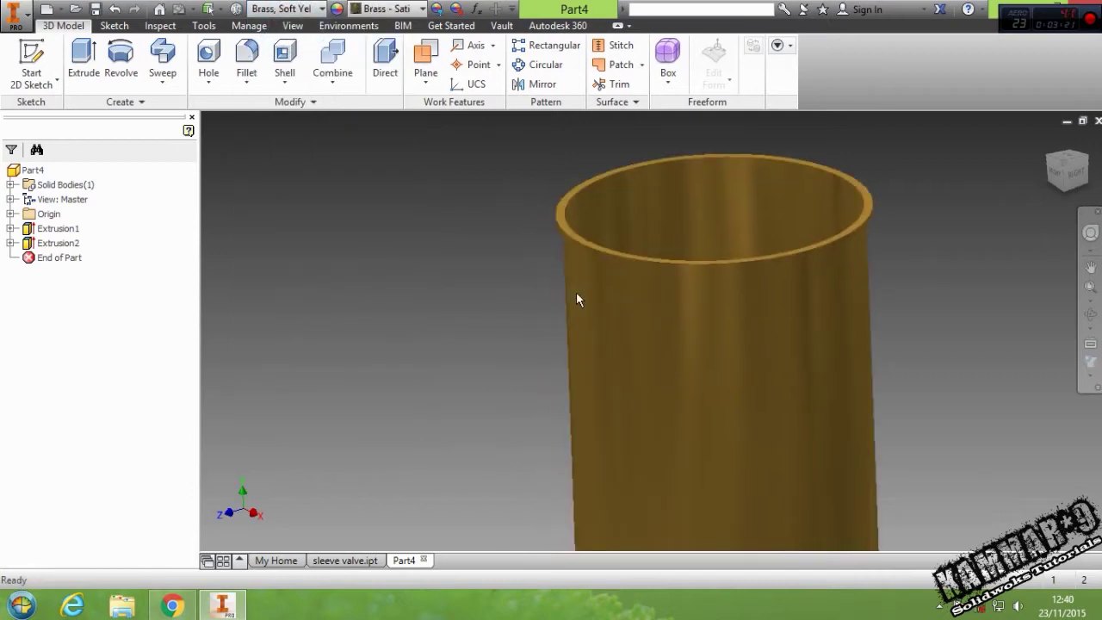
Save the part as "sleeve valve 01" in the V12 engine folder
{"action": "key", "text": "ctrl+s"}
{"action": "left_click", "coordinate": [456, 279]}
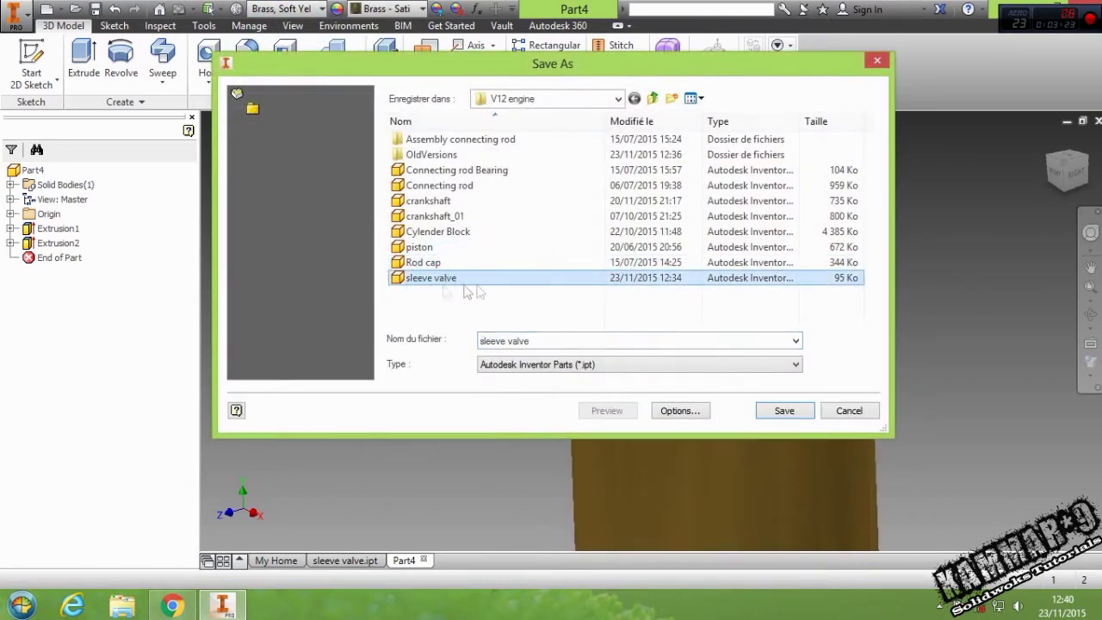
{"action": "left_click", "coordinate": [563, 338]}
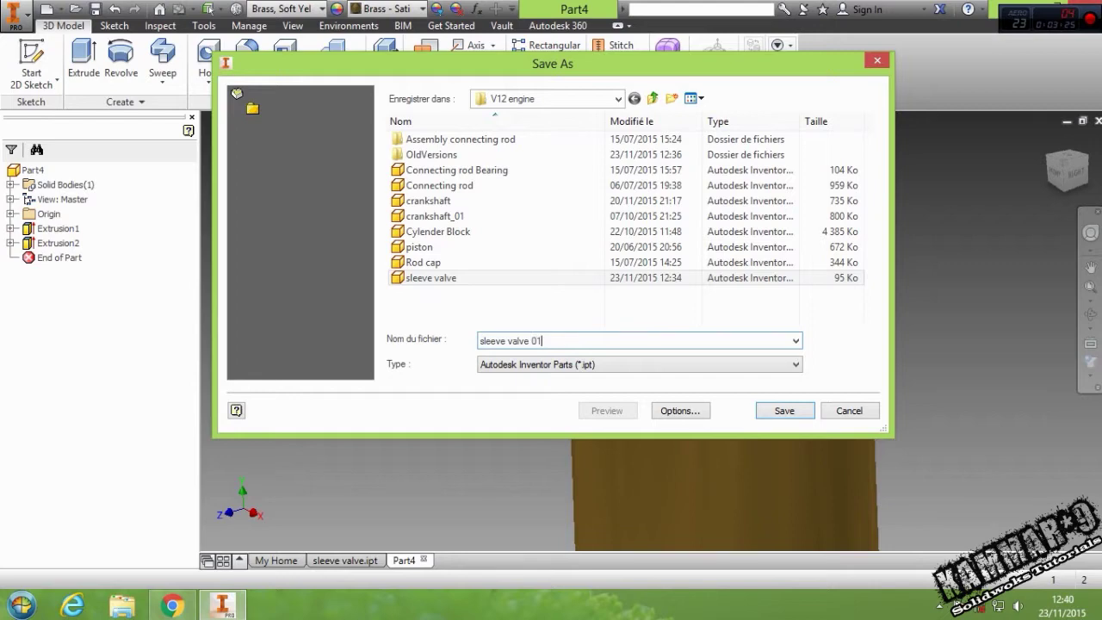
{"action": "type", "text": "01"}
{"action": "key", "text": "Return"}
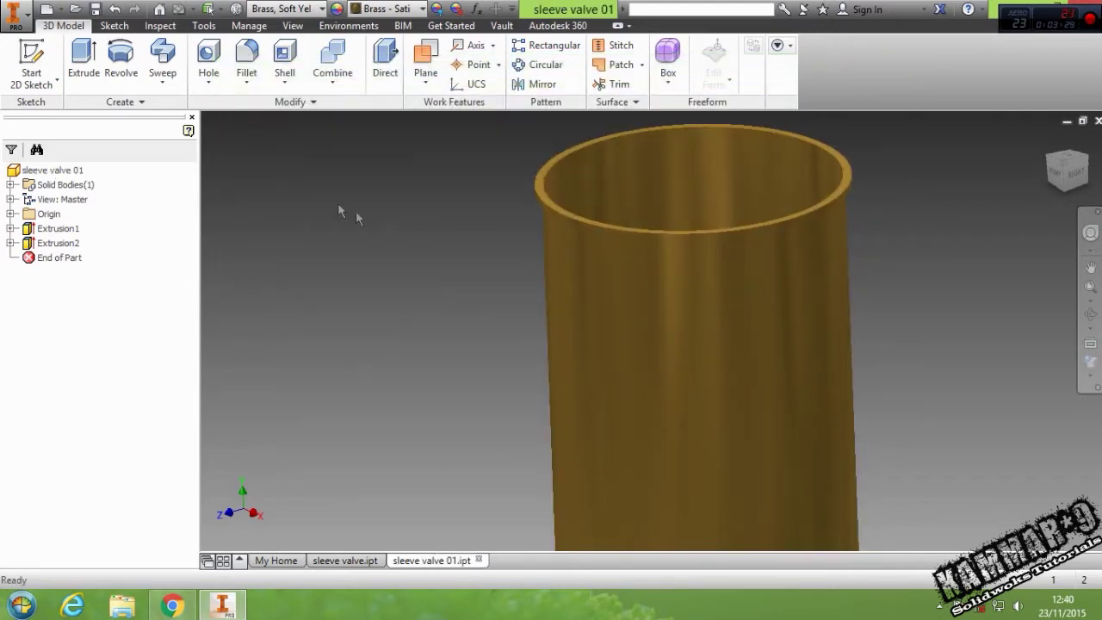
Create a new assembly file from the home page
{"action": "left_click", "coordinate": [75, 10]}
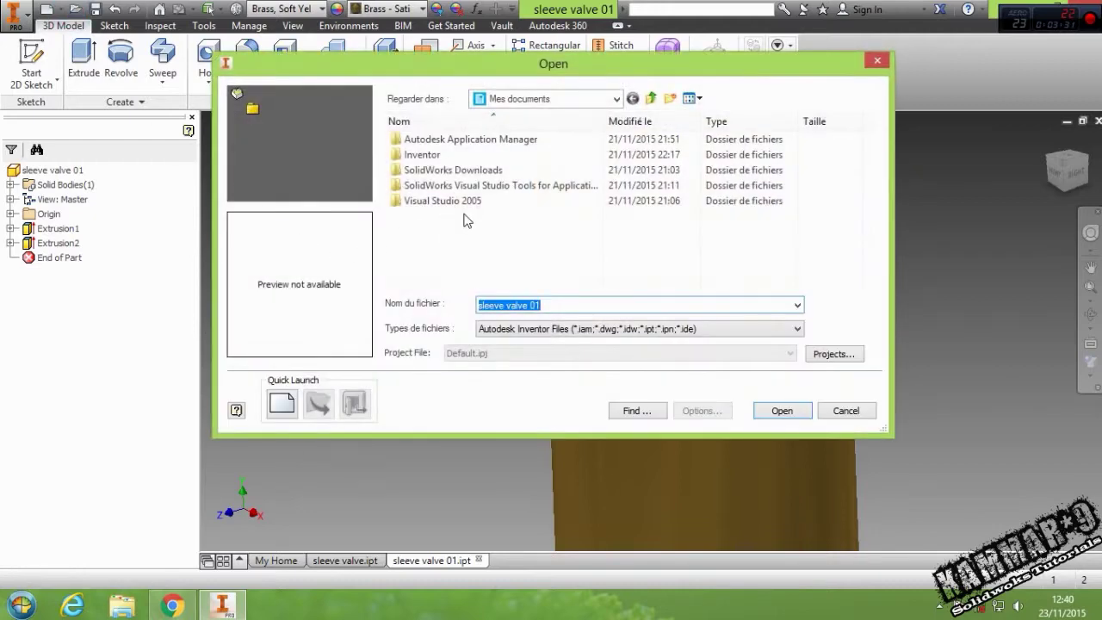
{"action": "left_click", "coordinate": [847, 412]}
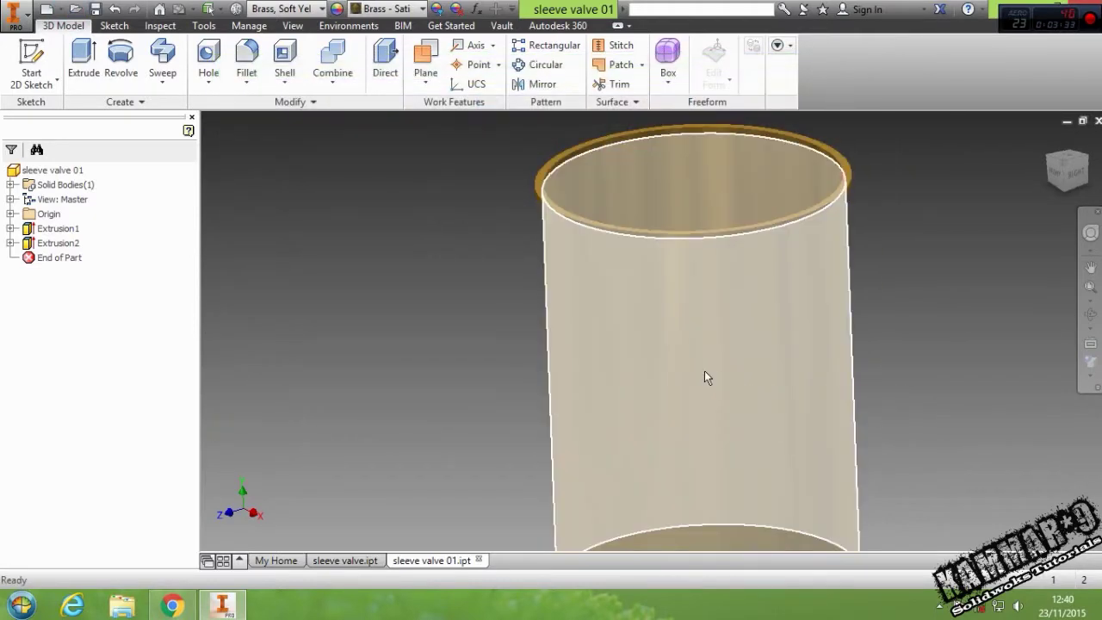
{"action": "key", "text": "ctrl+Tab"}
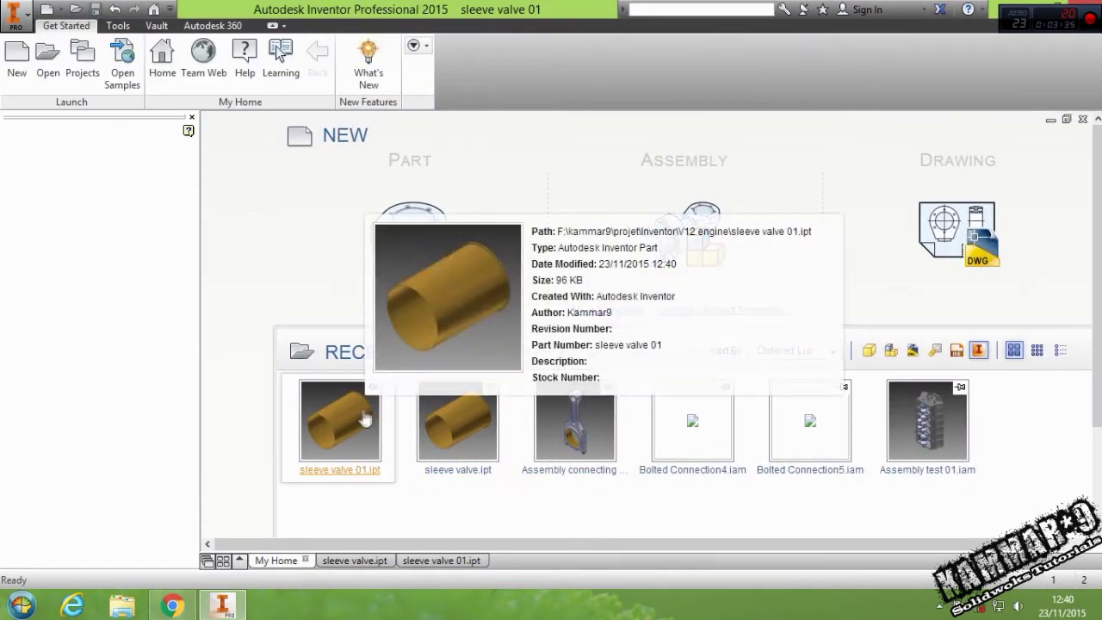
{"action": "mouse_move", "coordinate": [676, 232]}
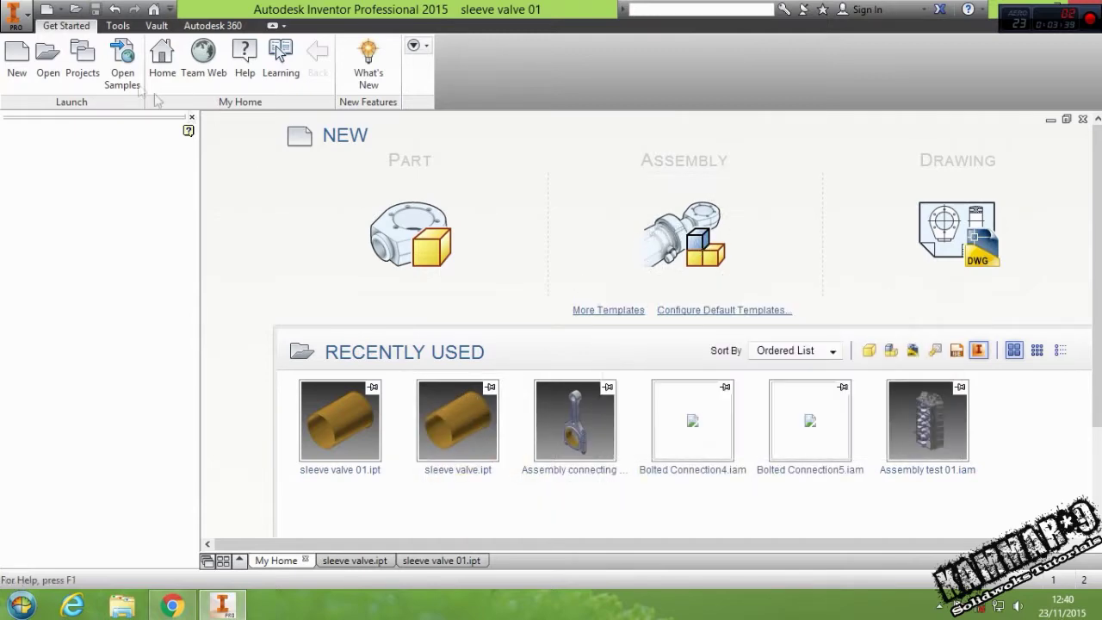
{"action": "left_click", "coordinate": [674, 249]}
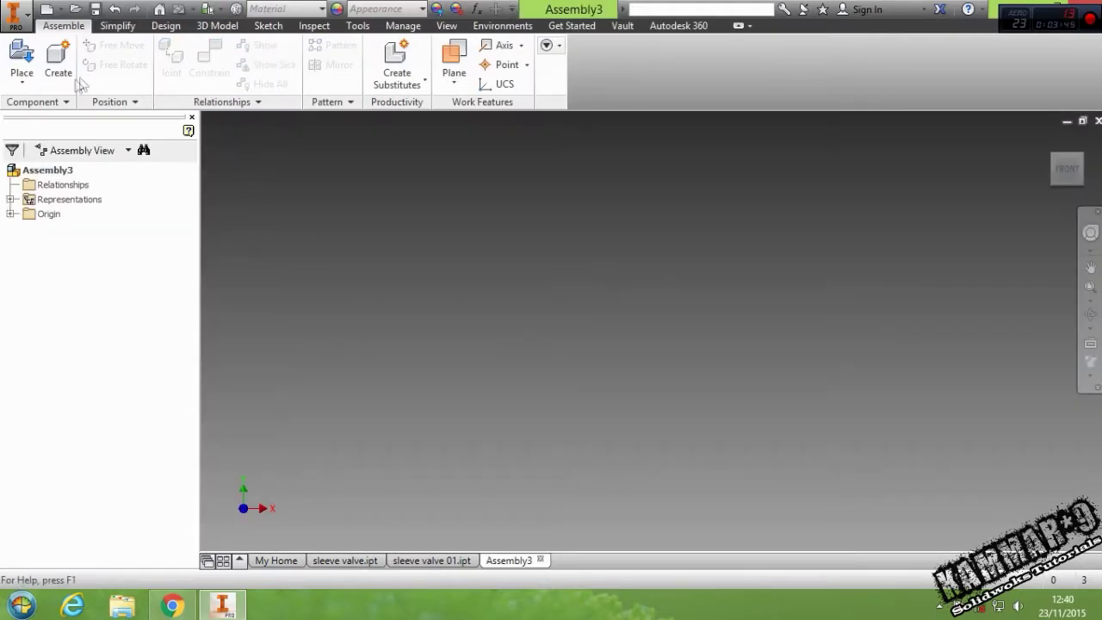
Place one instance of the Cylender Block part from the V12 engine folder in the assembly
{"action": "left_click", "coordinate": [23, 60]}
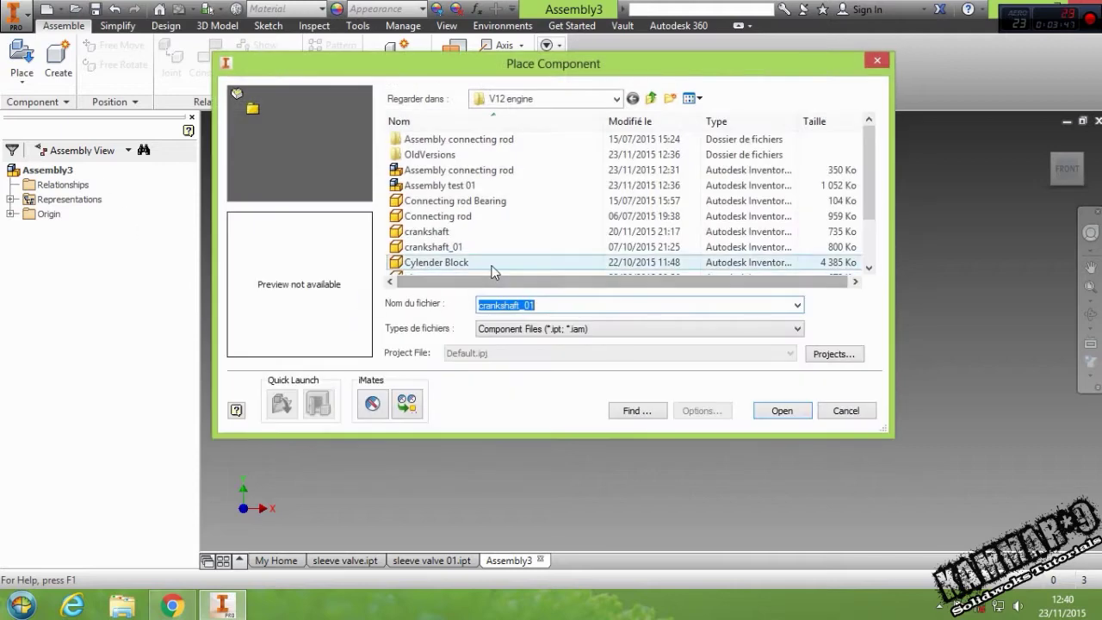
{"action": "left_click", "coordinate": [463, 264]}
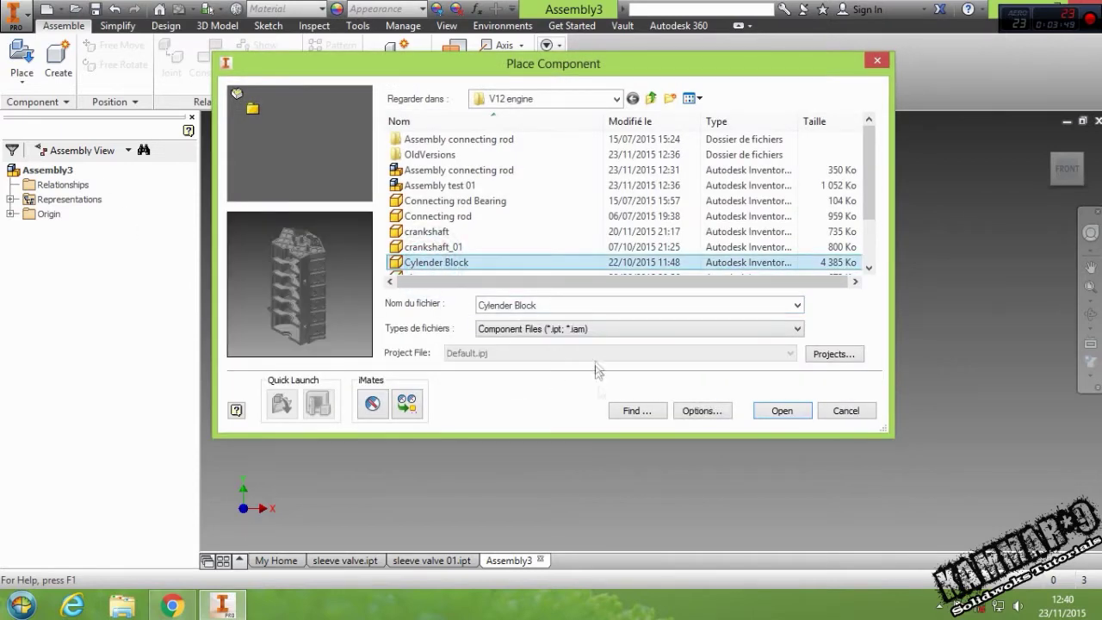
{"action": "left_click", "coordinate": [765, 411]}
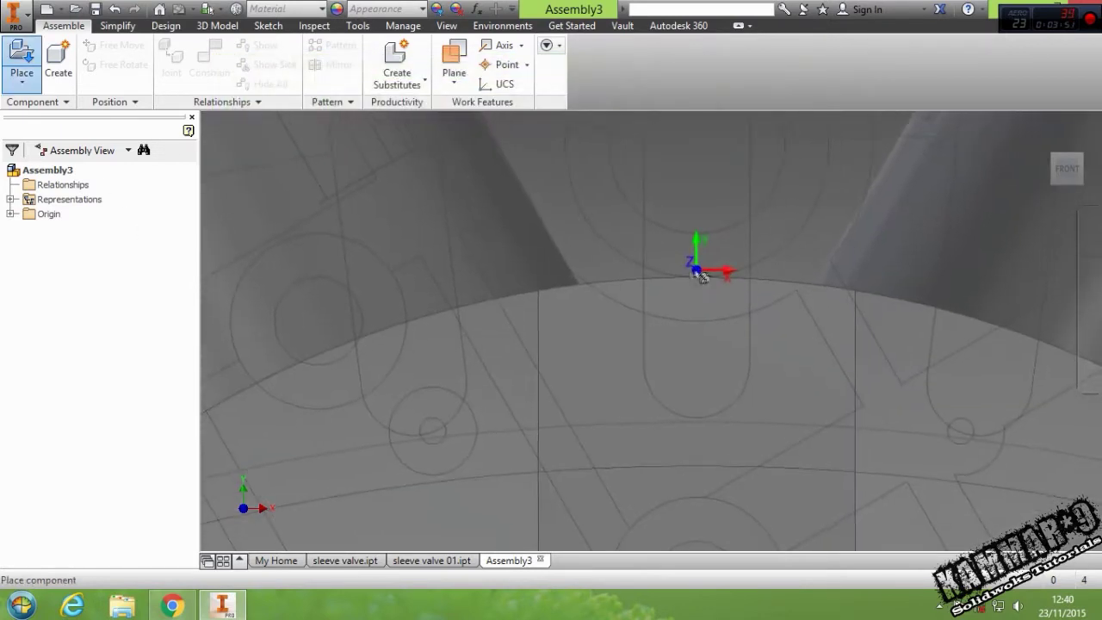
{"action": "left_click", "coordinate": [657, 289]}
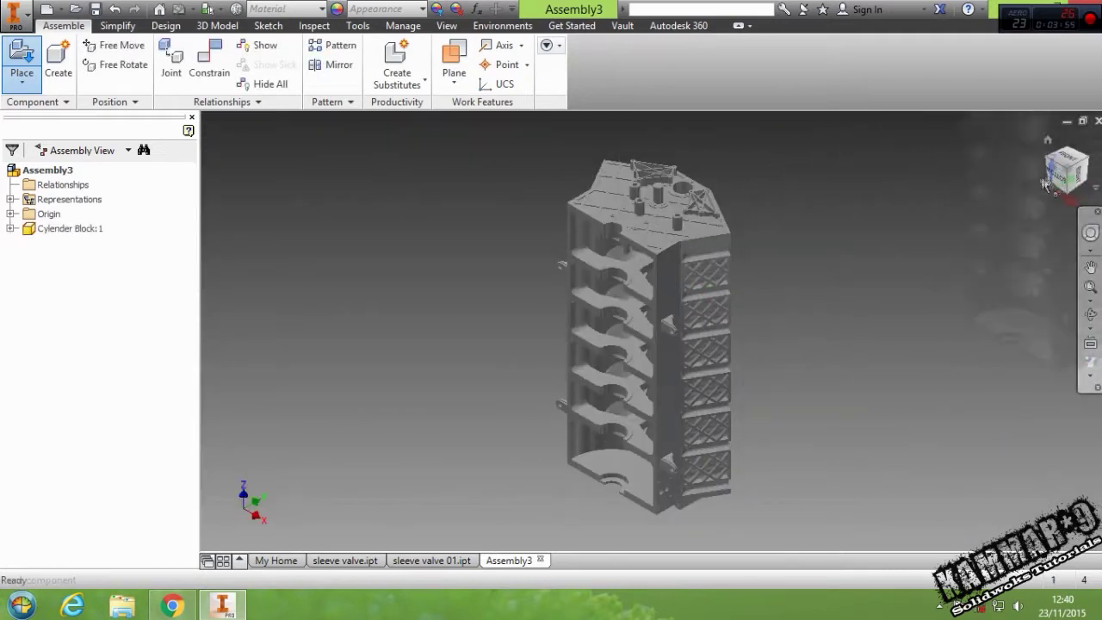
{"action": "key", "text": "Escape"}
View the cylinder block from the front and set the visual style to Shaded with edges
{"action": "left_click", "coordinate": [1072, 159]}
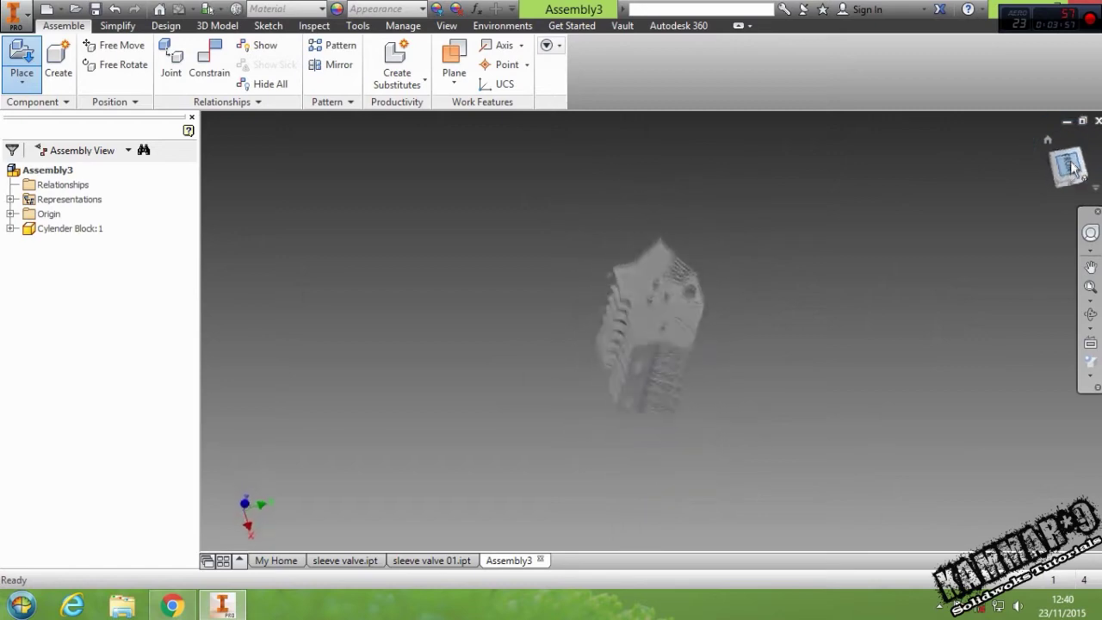
{"action": "left_click", "coordinate": [1087, 141]}
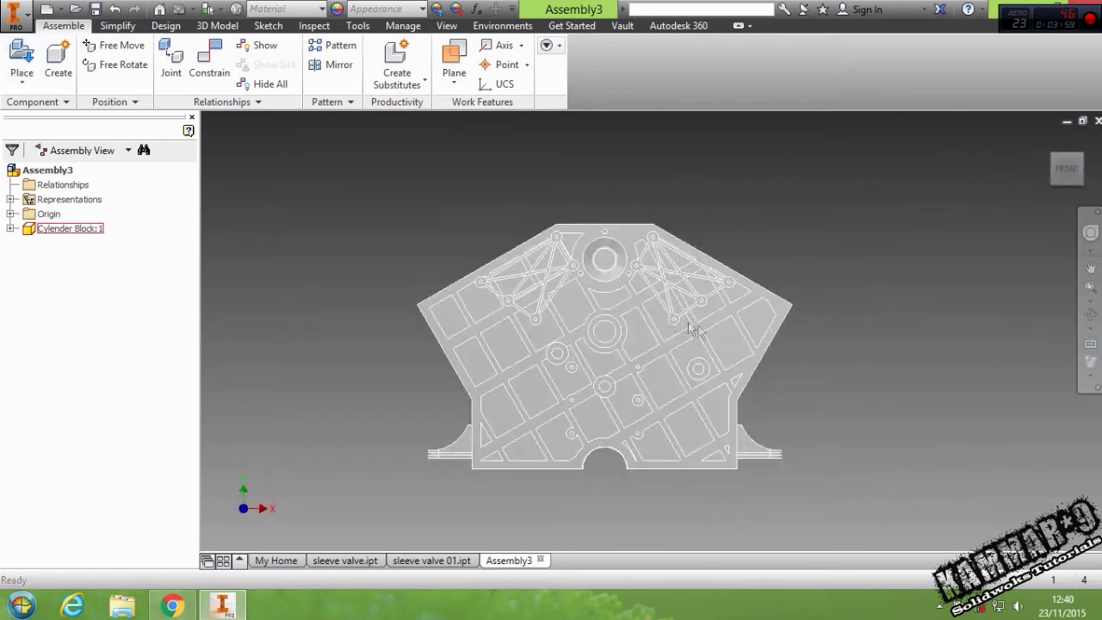
{"action": "left_click", "coordinate": [1089, 365]}
{"action": "left_click", "coordinate": [939, 426]}
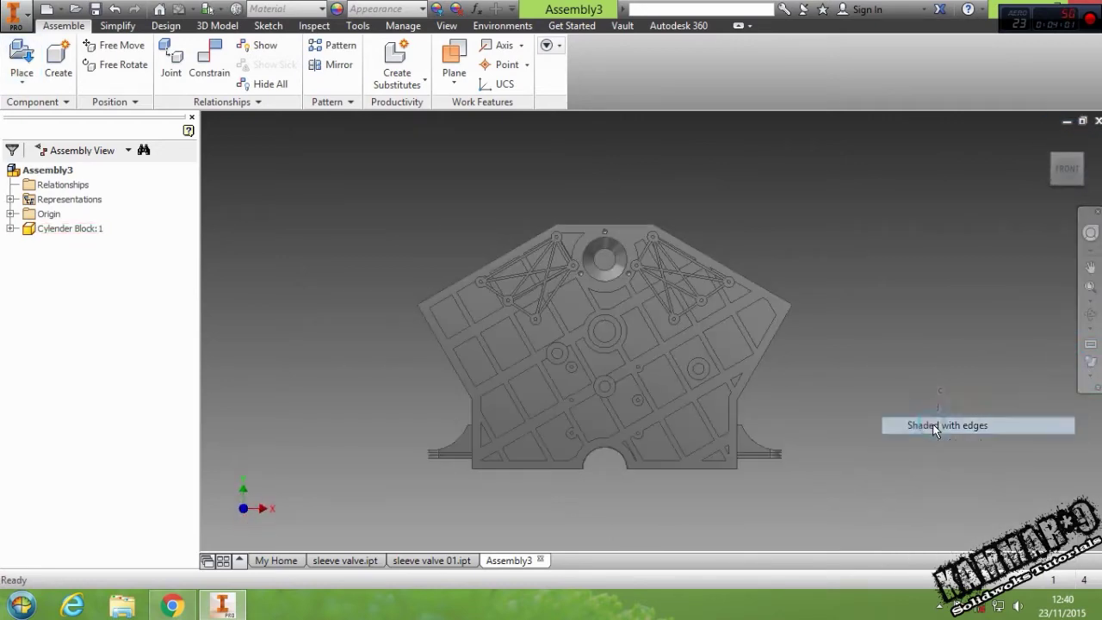
{"action": "mouse_move", "coordinate": [682, 394]}
{"action": "middle_mouse_down"}
{"action": "mouse_move", "coordinate": [730, 347]}
{"action": "mouse_move", "coordinate": [686, 352]}
{"action": "mouse_move", "coordinate": [740, 328]}
{"action": "middle_mouse_up"}
Move the cylinder block slightly to test whether it is free in the assembly
{"action": "right_click", "coordinate": [67, 229]}
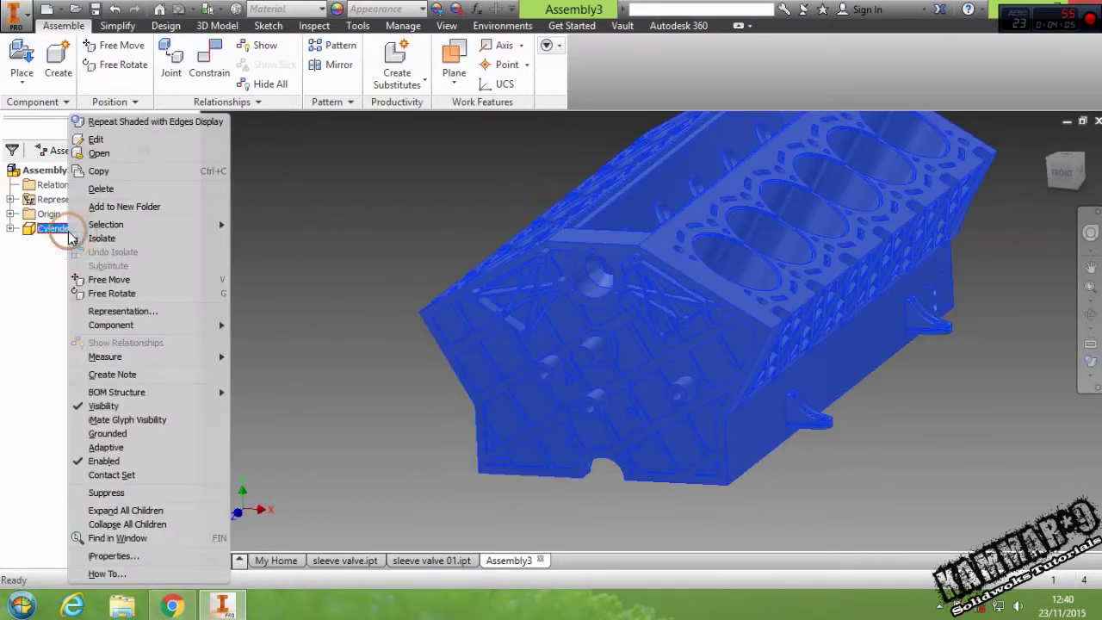
{"action": "left_click", "coordinate": [295, 377]}
{"action": "left_click_drag", "start_coordinate": [601, 335], "coordinate": [615, 332]}
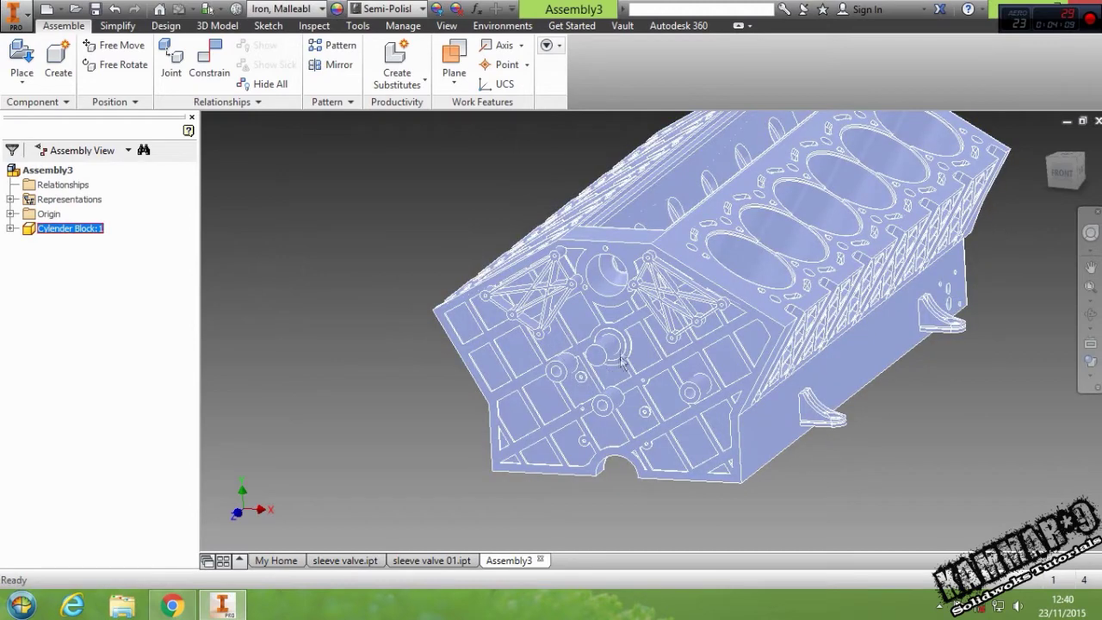
{"action": "left_click_drag", "start_coordinate": [613, 343], "coordinate": [611, 326]}
{"action": "left_click", "coordinate": [398, 359]}
Ground the cylinder block in the assembly and clear the selection
{"action": "left_click", "coordinate": [89, 231]}
{"action": "right_click", "coordinate": [88, 231]}
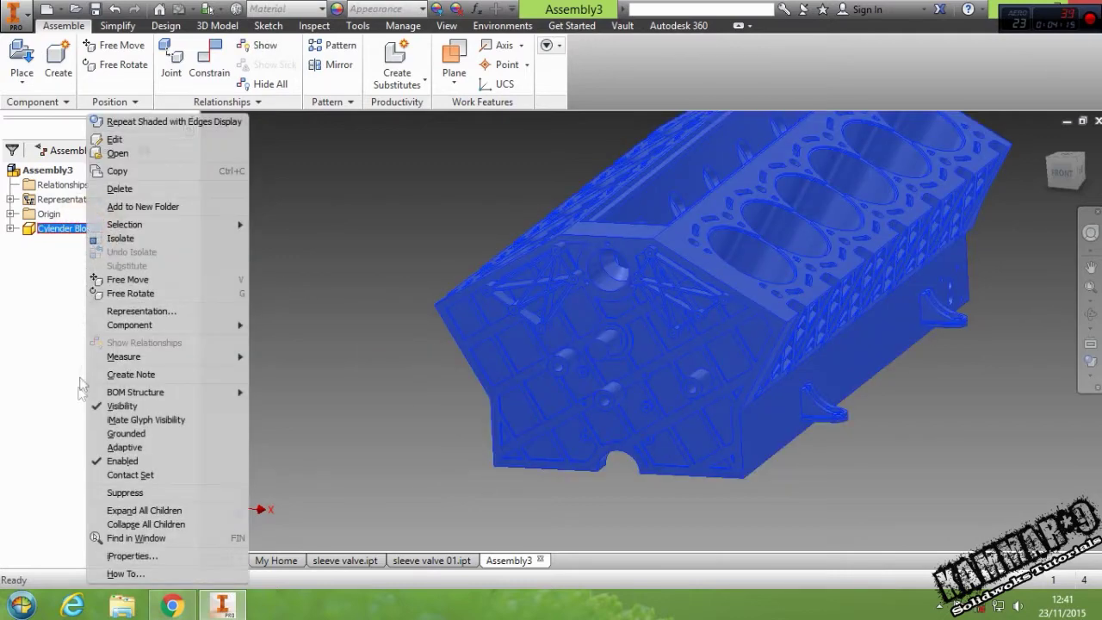
{"action": "left_click", "coordinate": [135, 433]}
{"action": "left_click", "coordinate": [337, 390]}
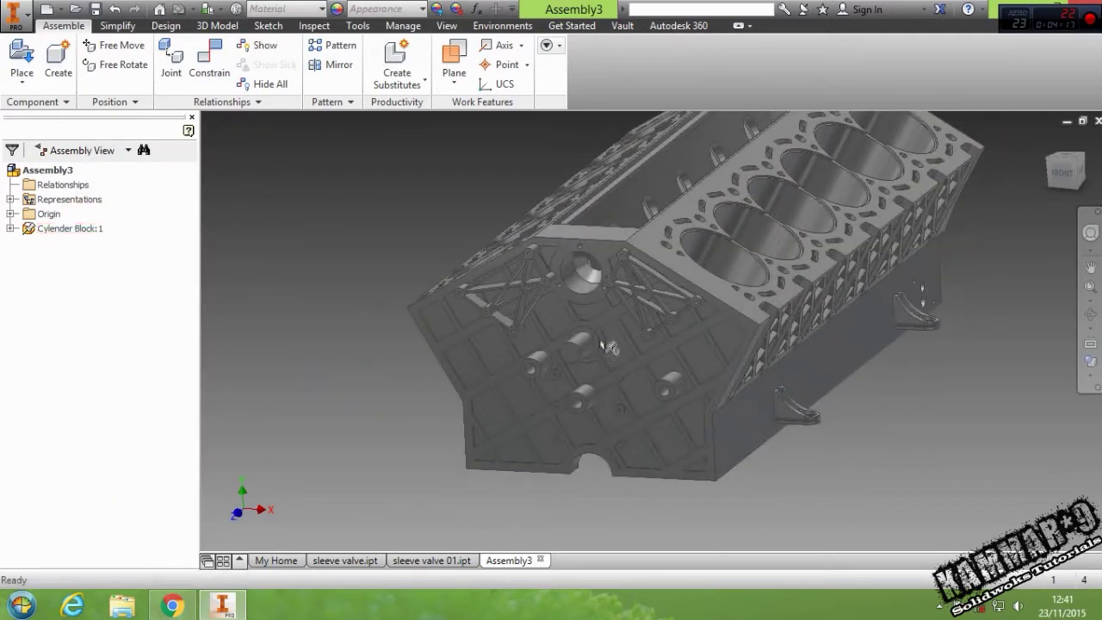
{"action": "left_click", "coordinate": [622, 366]}
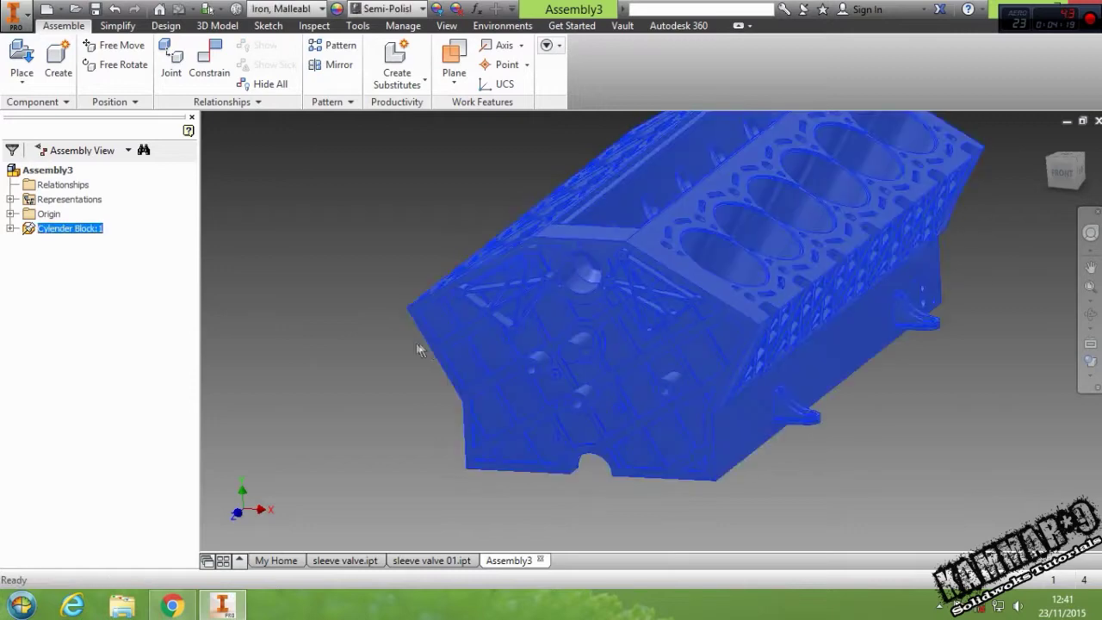
{"action": "left_click", "coordinate": [289, 327]}
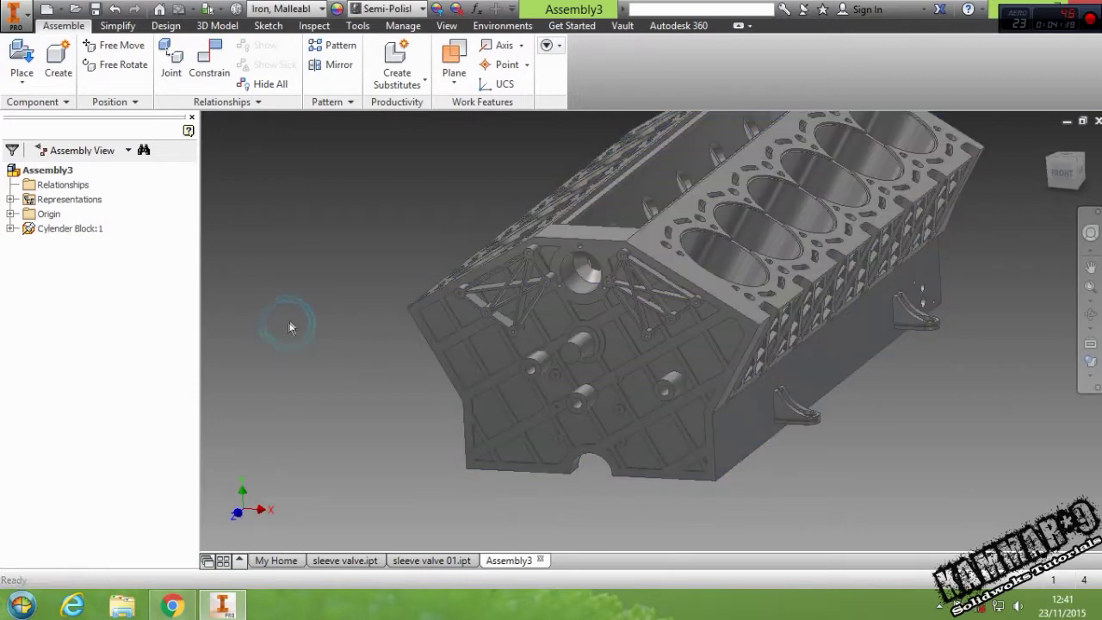
Place one instance of the crankshaft_01 part from the V12 engine folder beside the cylinder block
{"action": "left_click", "coordinate": [22, 58]}
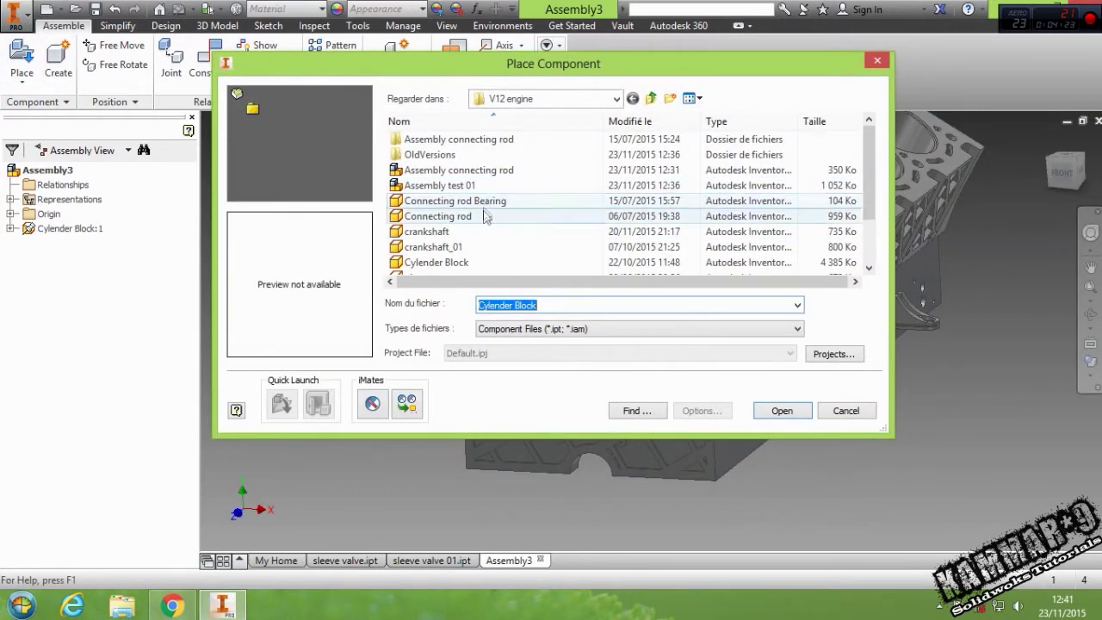
{"action": "left_click", "coordinate": [451, 247]}
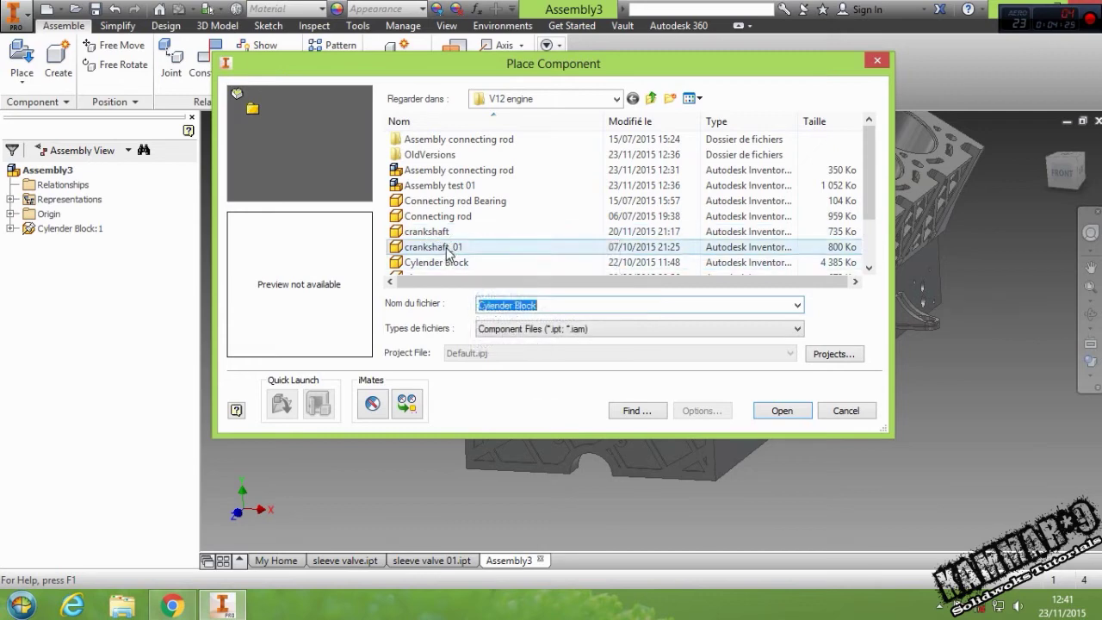
{"action": "left_click", "coordinate": [779, 411]}
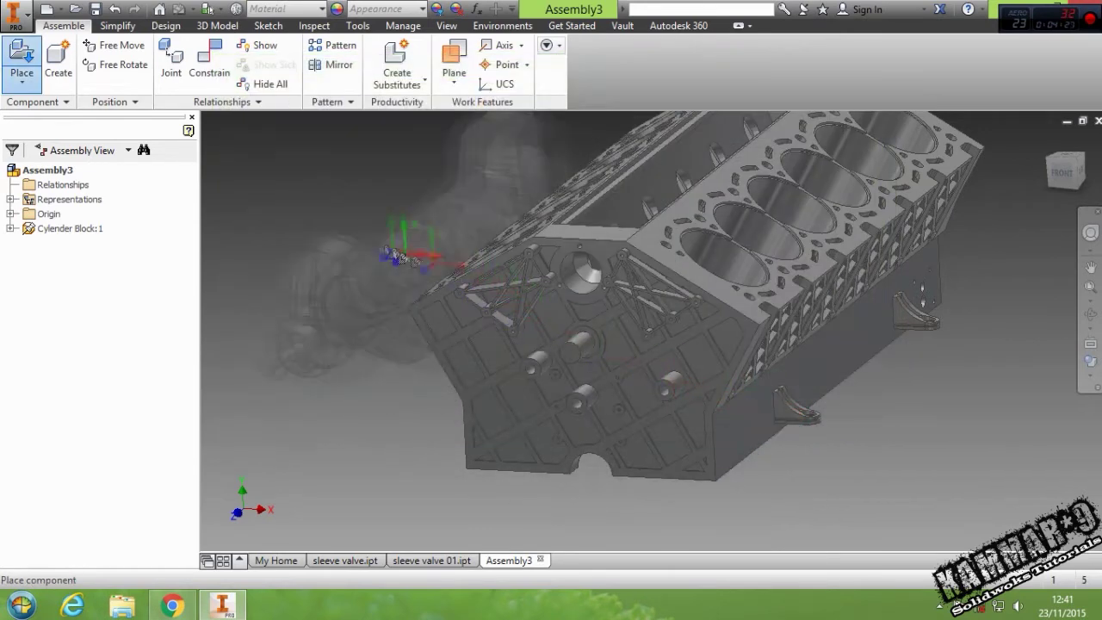
{"action": "scroll", "coordinate": [362, 299], "scroll_direction": "up", "scroll_amount": 3}
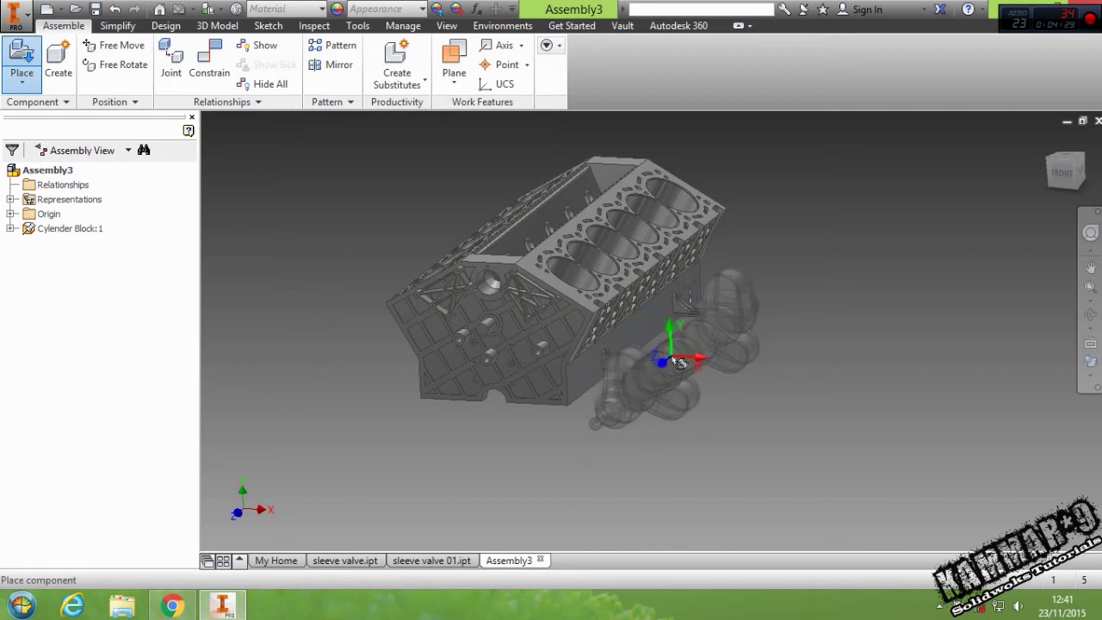
{"action": "left_click", "coordinate": [704, 366]}
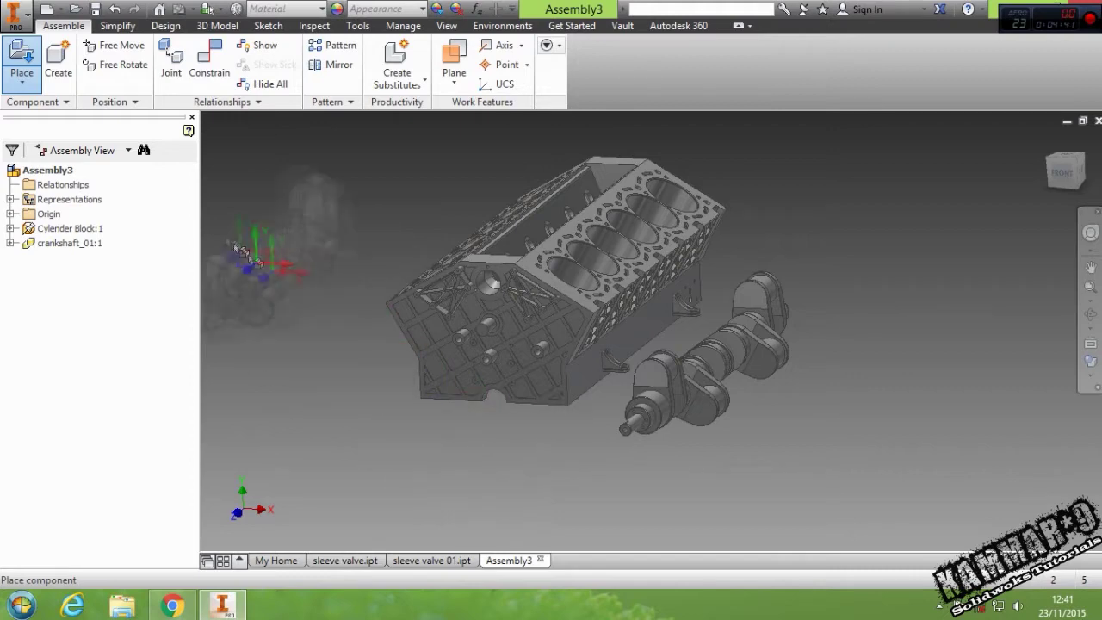
Place two instances of the Assembly connecting rod subassembly in front of the cylinder block
{"action": "left_click", "coordinate": [21, 56]}
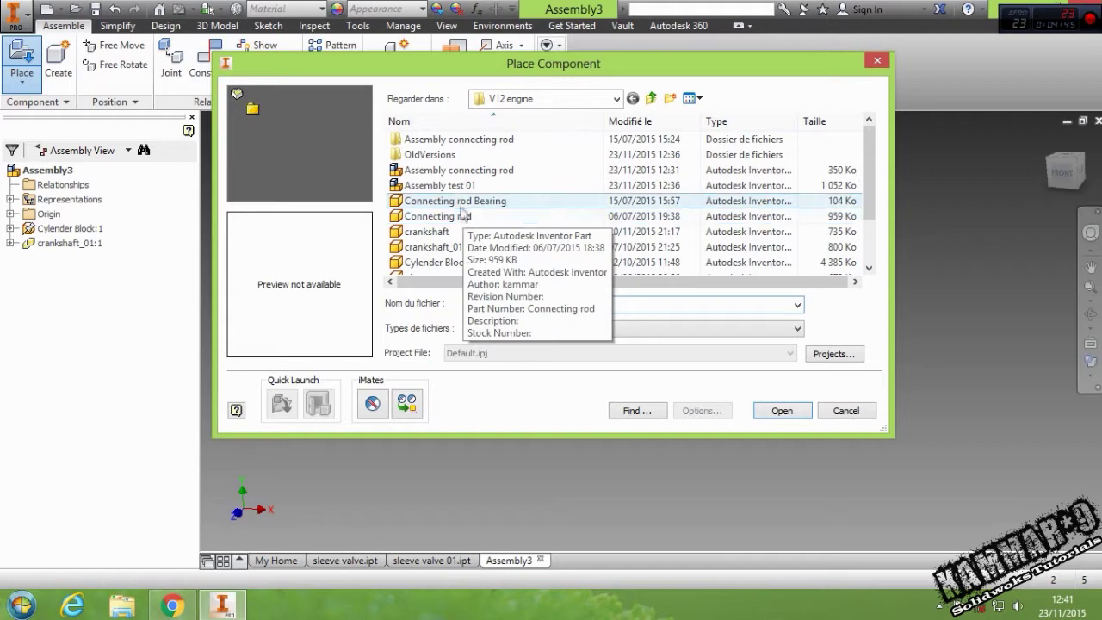
{"action": "left_click", "coordinate": [441, 170]}
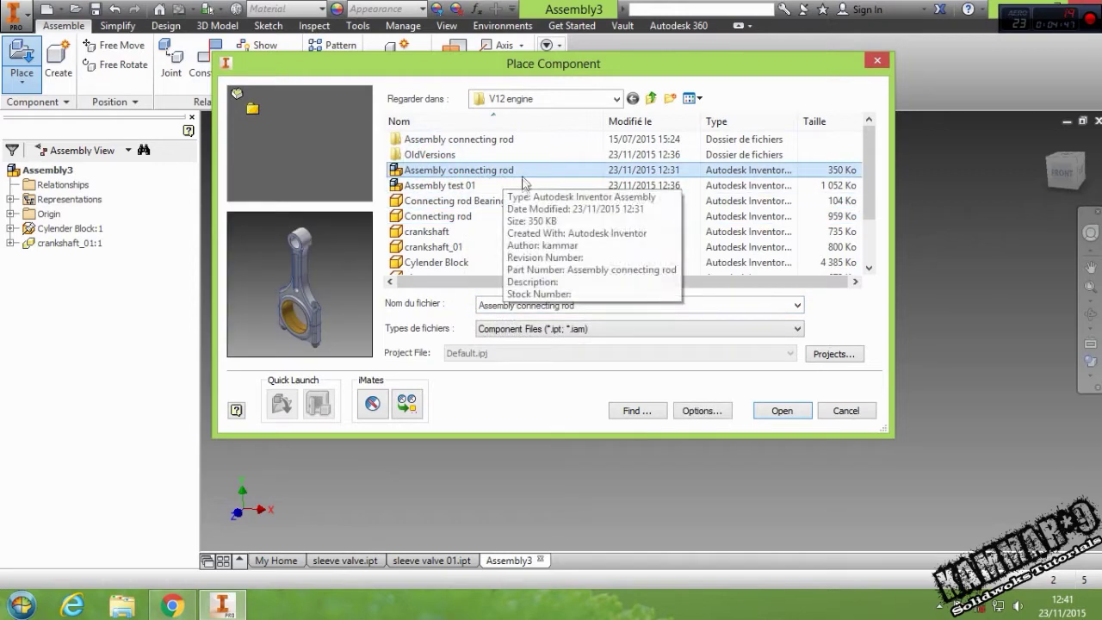
{"action": "left_click", "coordinate": [779, 412]}
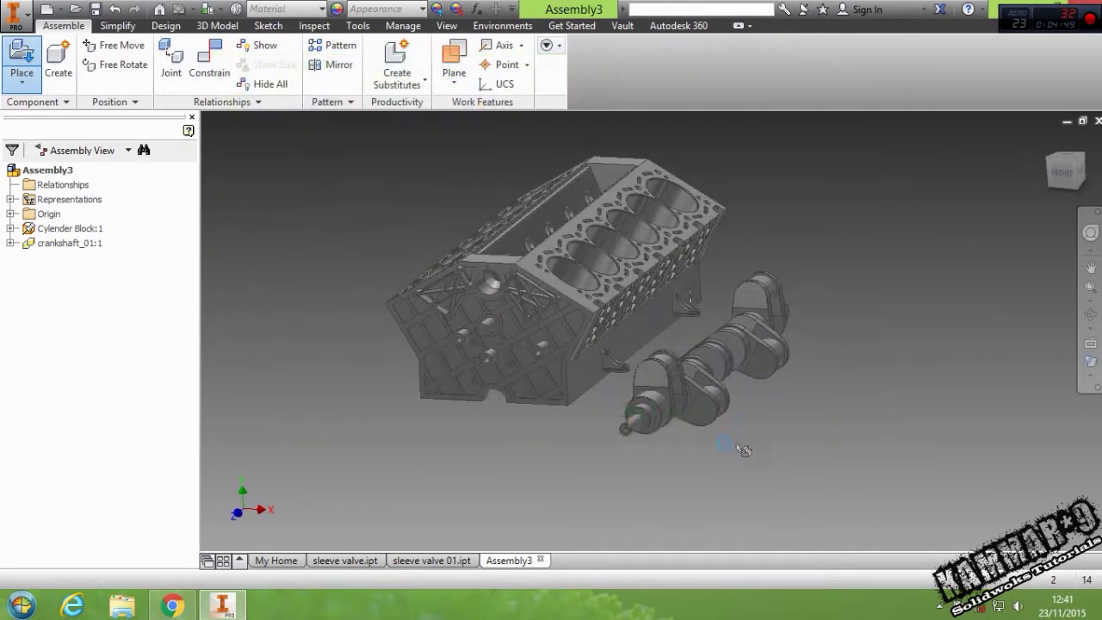
{"action": "left_click", "coordinate": [398, 443]}
{"action": "left_click", "coordinate": [527, 447]}
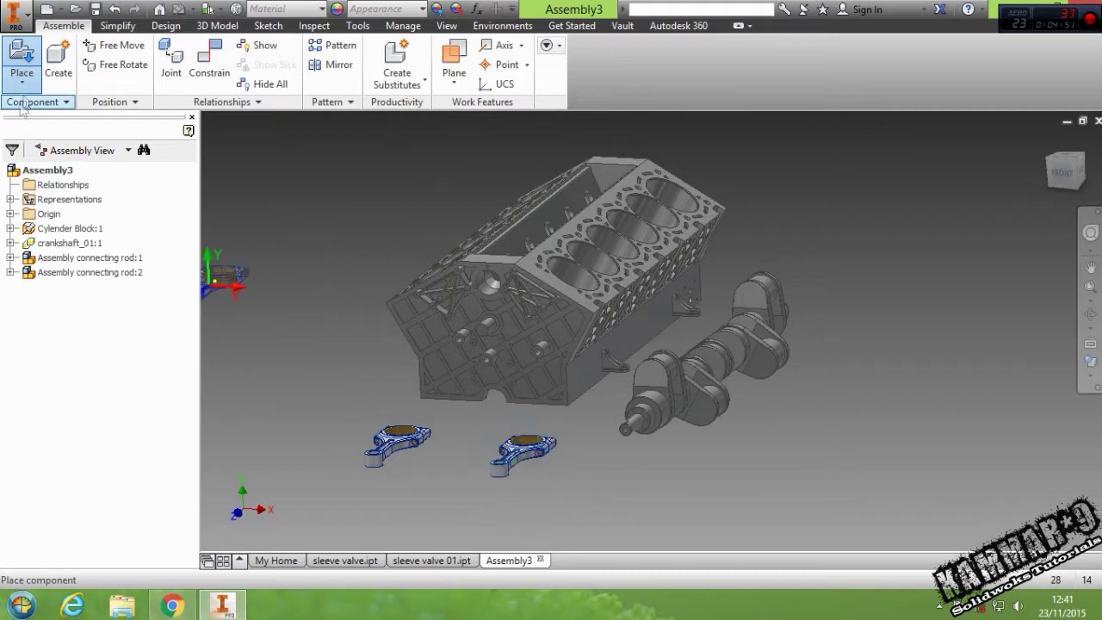
Place two instances of the piston part in front of the crankshaft, next to the connecting rods
{"action": "left_click", "coordinate": [22, 53]}
{"action": "left_click", "coordinate": [459, 248]}
{"action": "scroll", "coordinate": [461, 250], "scroll_direction": "down", "scroll_amount": 2}
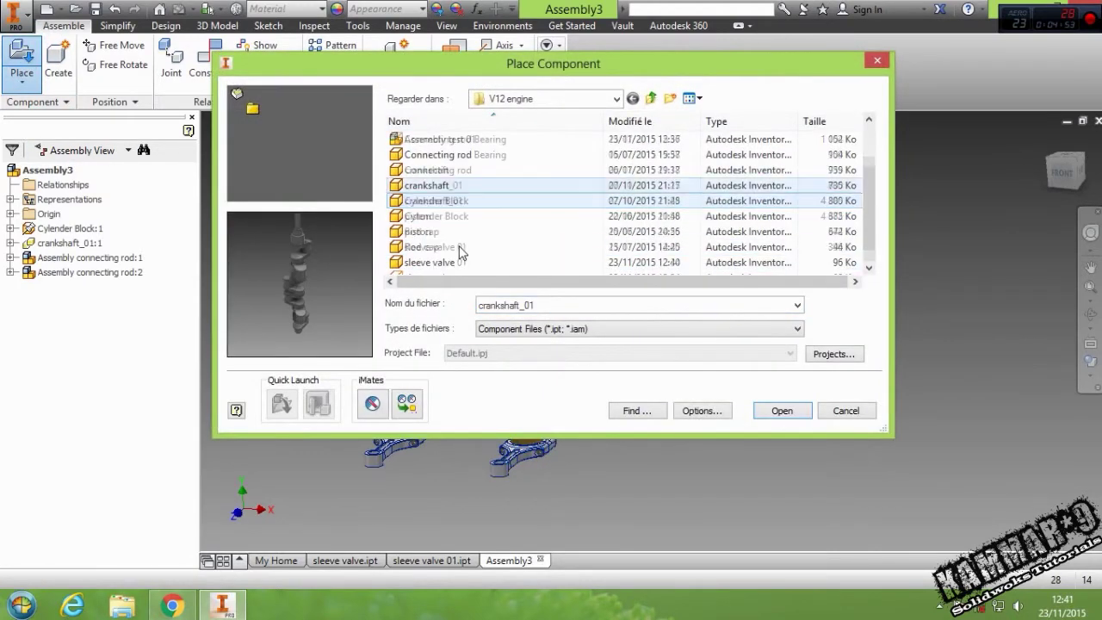
{"action": "left_click", "coordinate": [454, 217]}
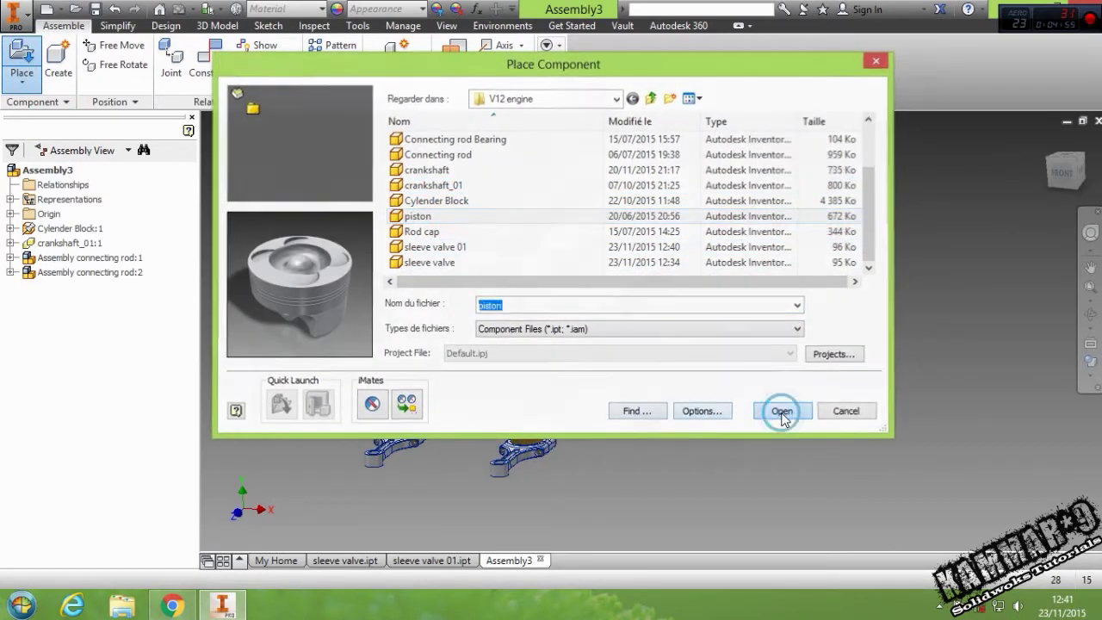
{"action": "left_click", "coordinate": [780, 411]}
{"action": "left_click", "coordinate": [645, 458]}
{"action": "left_click", "coordinate": [740, 459]}
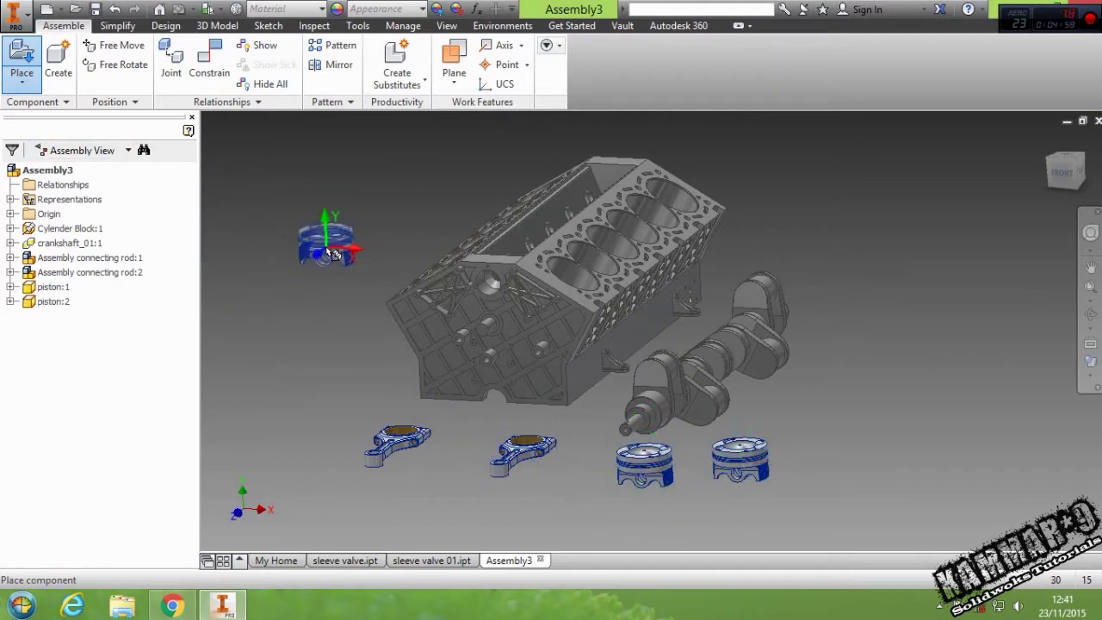
Place two instances of the sleeve valve 01 part in the free space beside the crankshaft
{"action": "left_click", "coordinate": [21, 60]}
{"action": "left_click", "coordinate": [448, 267]}
{"action": "scroll", "coordinate": [448, 267], "scroll_direction": "down", "scroll_amount": 2}
{"action": "left_click", "coordinate": [437, 247]}
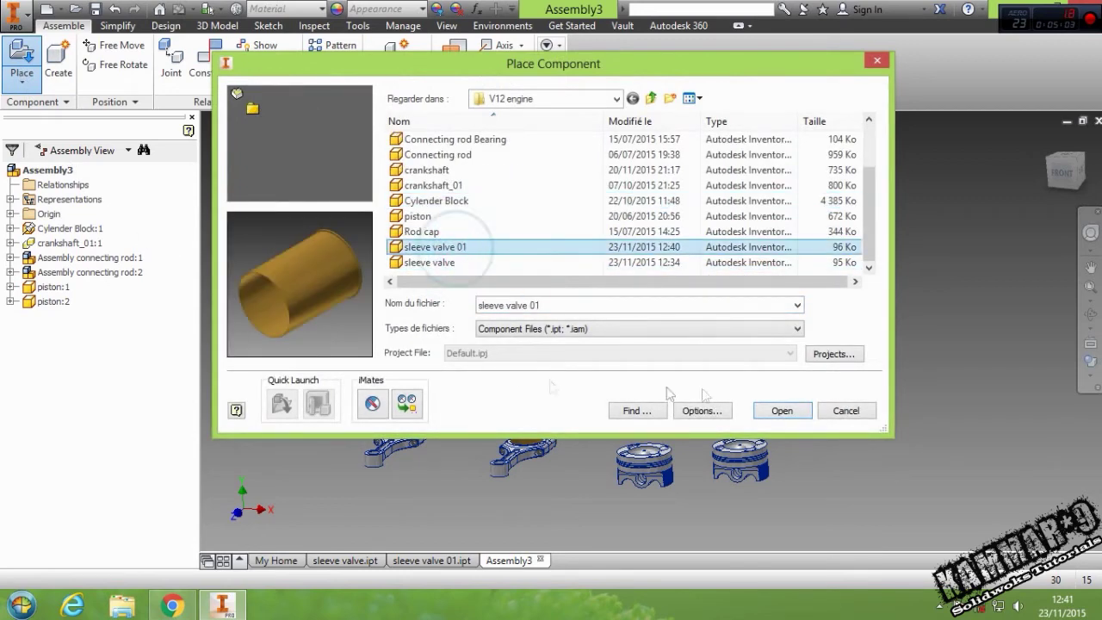
{"action": "left_click", "coordinate": [781, 411]}
{"action": "left_click", "coordinate": [819, 411]}
{"action": "left_click", "coordinate": [852, 349]}
Open the placed crankshaft_01 component from the assembly as a separate part document
{"action": "middle_click_drag", "start_coordinate": [678, 412], "coordinate": [729, 375]}
{"action": "scroll", "coordinate": [779, 374], "scroll_direction": "down", "scroll_amount": 3}
{"action": "left_click", "coordinate": [644, 370]}
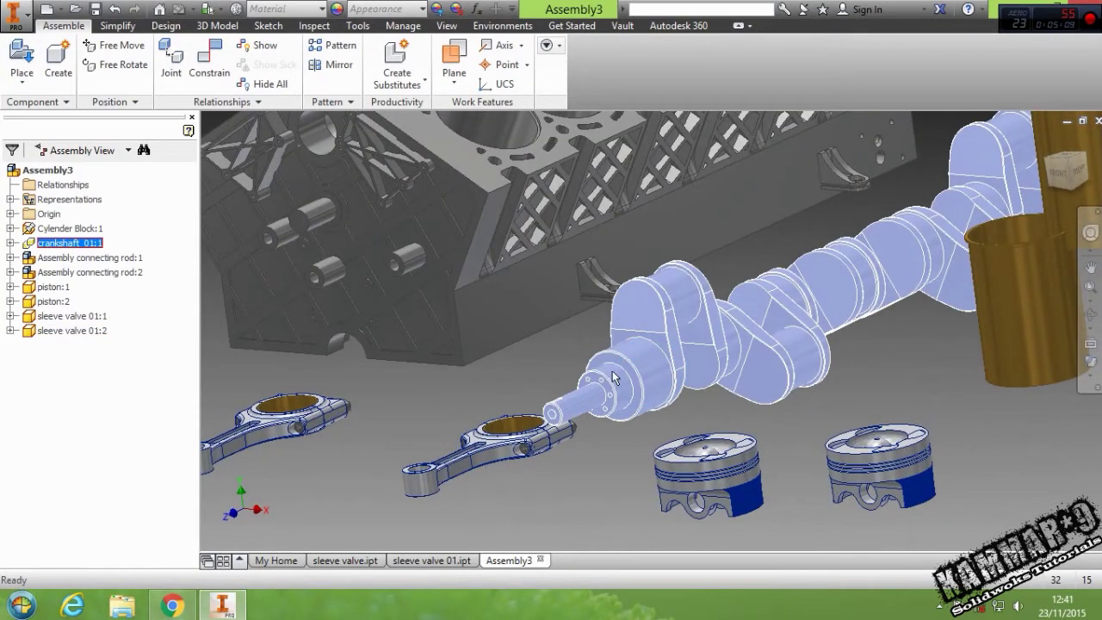
{"action": "middle_click_drag", "start_coordinate": [637, 372], "coordinate": [700, 377]}
{"action": "right_click", "coordinate": [711, 376]}
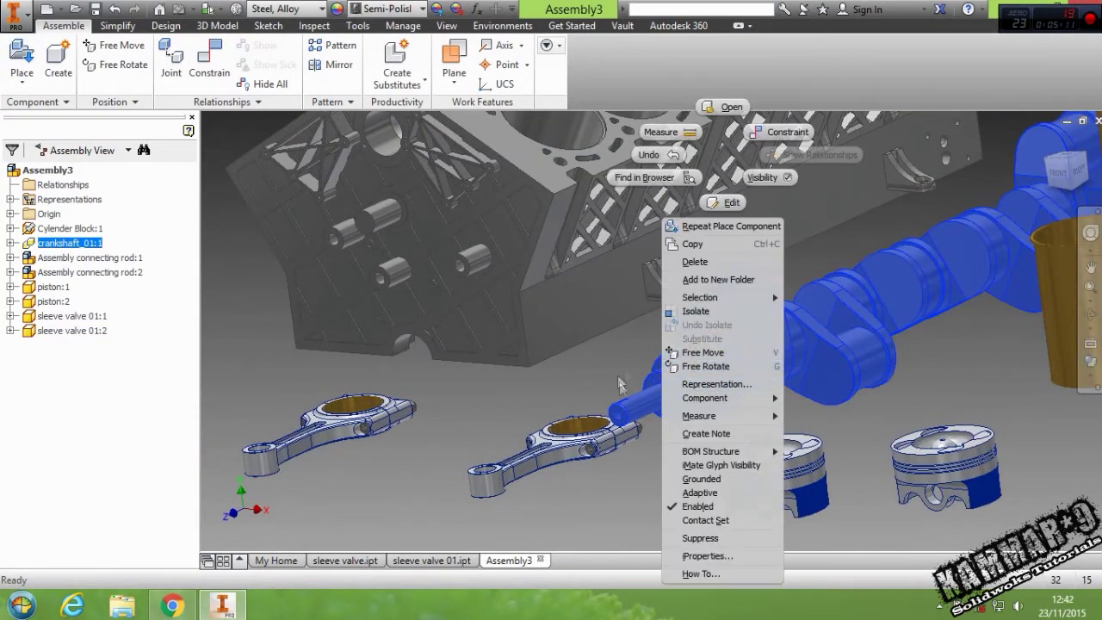
{"action": "left_click", "coordinate": [606, 370]}
{"action": "right_click", "coordinate": [704, 369]}
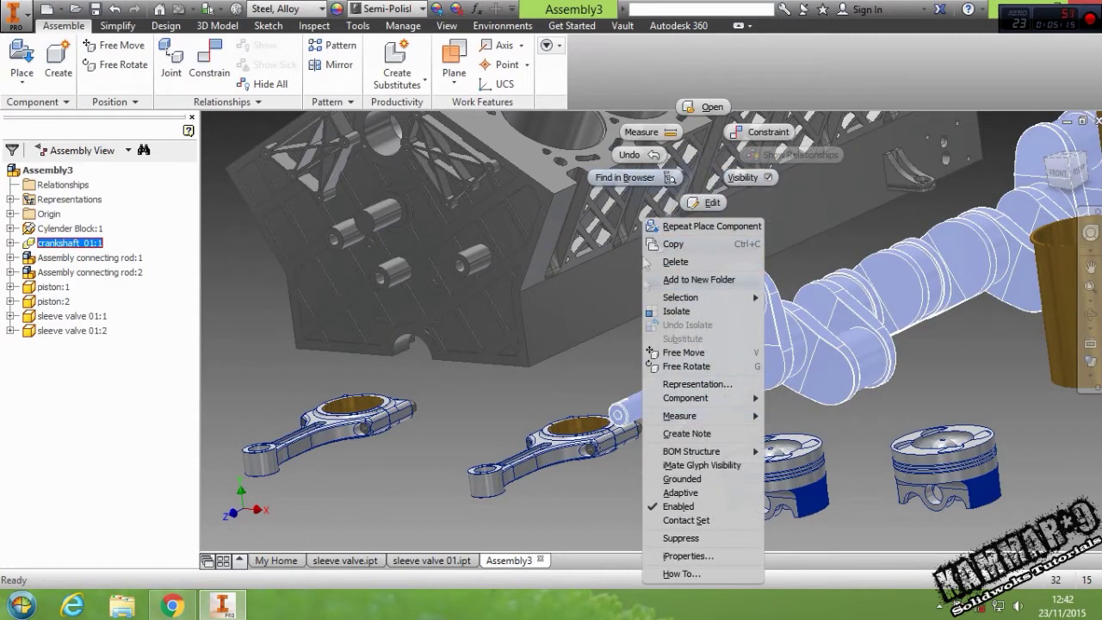
{"action": "left_click", "coordinate": [705, 107]}
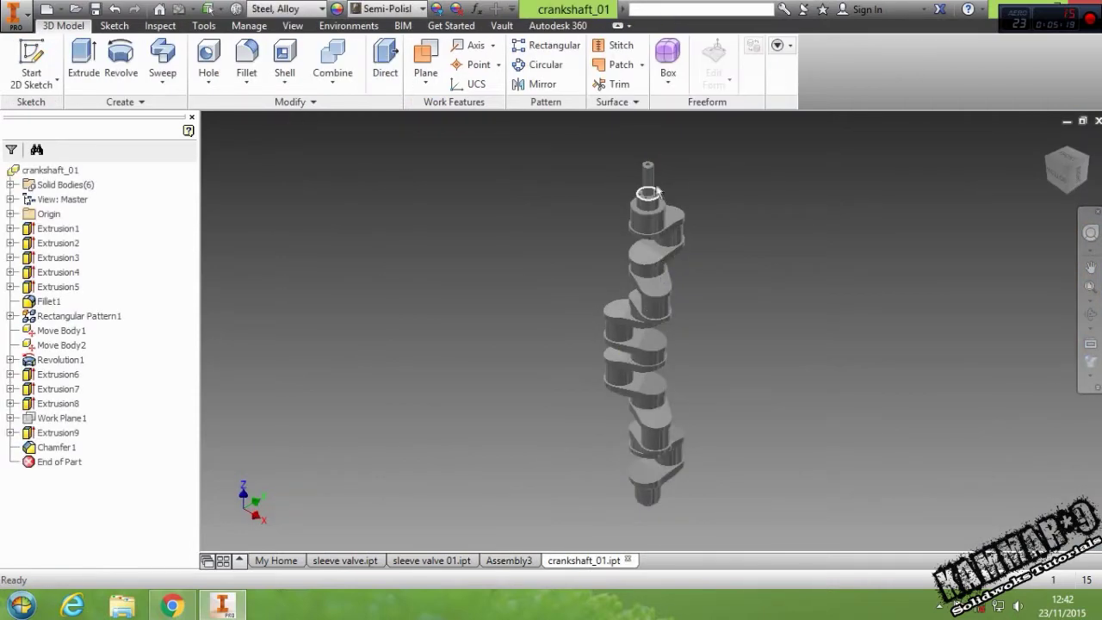
Open the sketch of the revolved feature at the crankshaft's narrow shaft end for editing
{"action": "middle_click_drag", "start_coordinate": [662, 198], "coordinate": [620, 359], "text": "shift"}
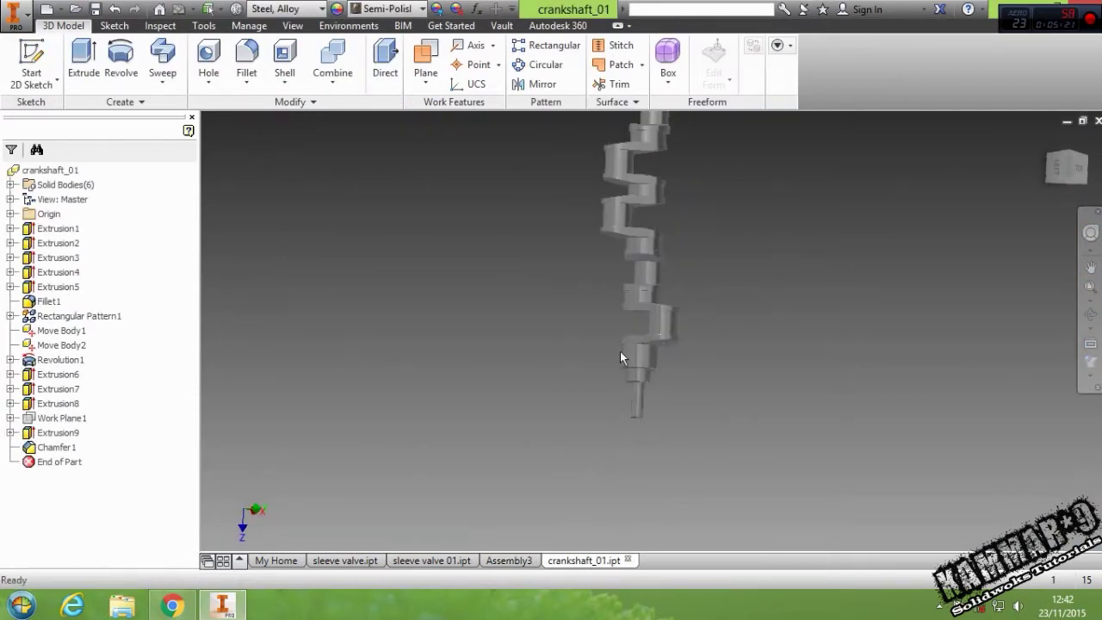
{"action": "scroll", "coordinate": [620, 353], "scroll_direction": "down", "scroll_amount": 5}
{"action": "left_click", "coordinate": [695, 353]}
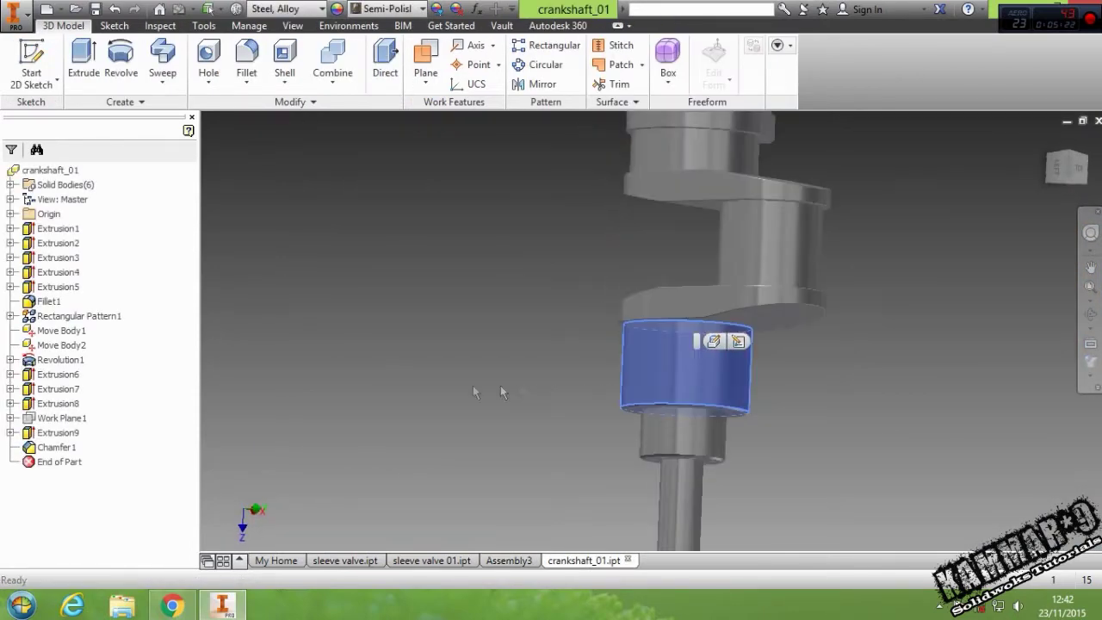
{"action": "left_click", "coordinate": [65, 360]}
{"action": "right_click", "coordinate": [66, 360]}
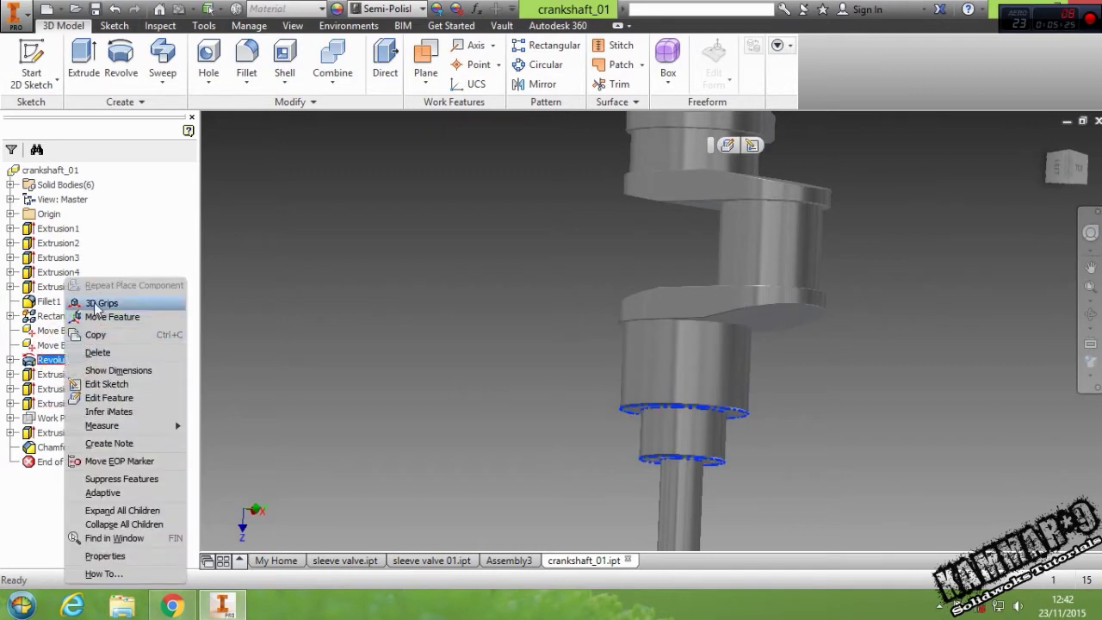
{"action": "left_click", "coordinate": [102, 383]}
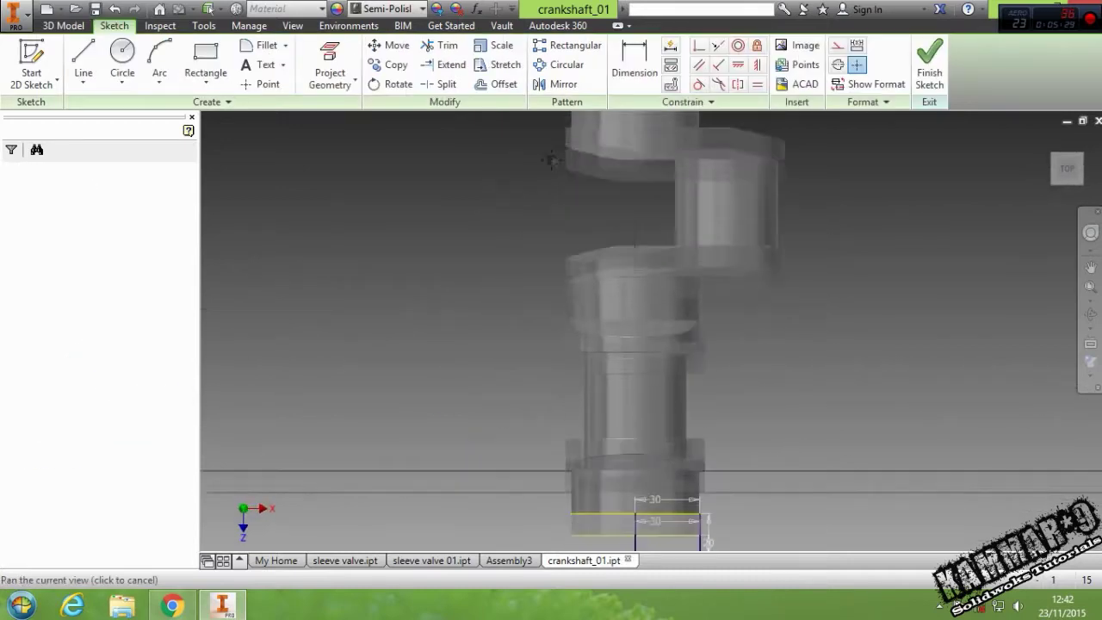
Delete the 20 mm long outer vertical line and the horizontal shoulder line below it from the revolve profile
{"action": "scroll", "coordinate": [640, 446], "scroll_direction": "down", "scroll_amount": 8}
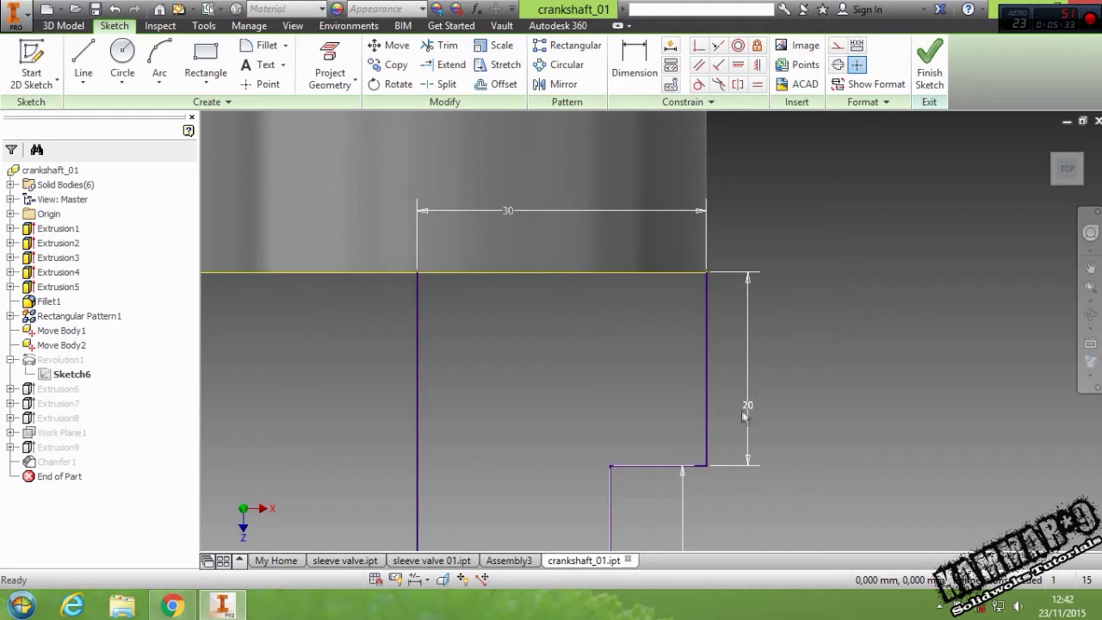
{"action": "scroll", "coordinate": [745, 416], "scroll_direction": "up", "scroll_amount": 3}
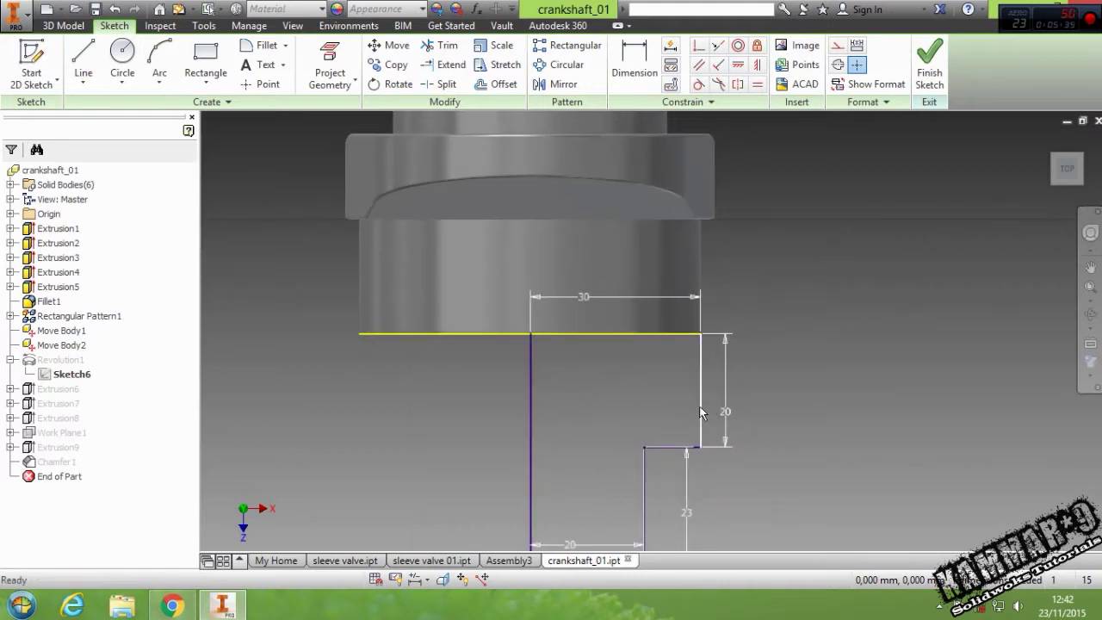
{"action": "key", "text": "Delete"}
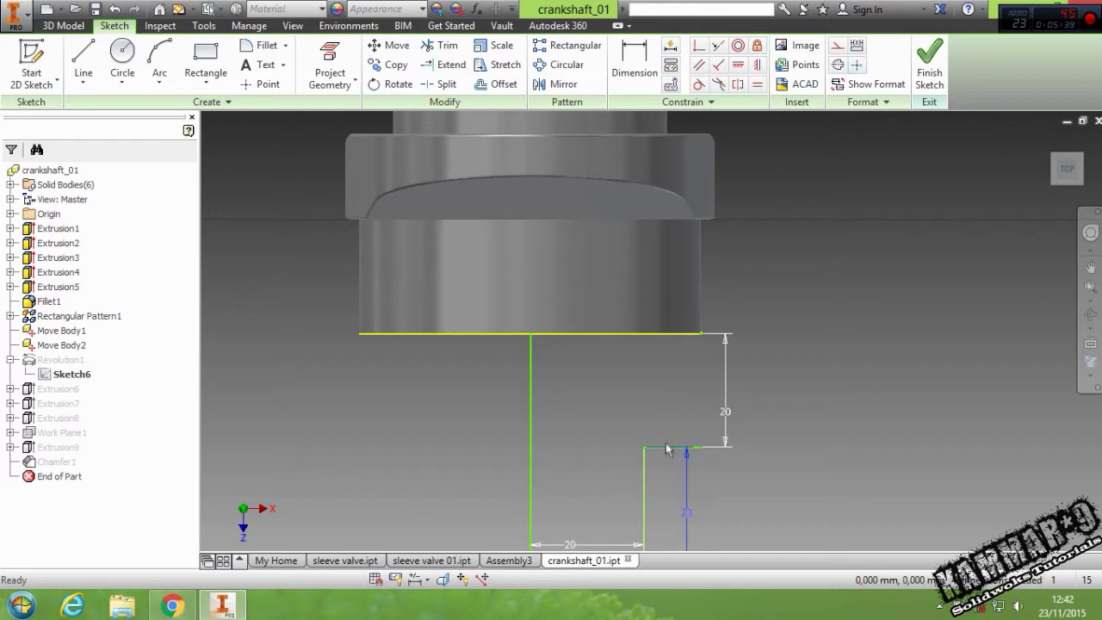
{"action": "scroll", "coordinate": [667, 446], "scroll_direction": "down", "scroll_amount": 5}
{"action": "left_click", "coordinate": [775, 452]}
{"action": "key", "text": "Delete"}
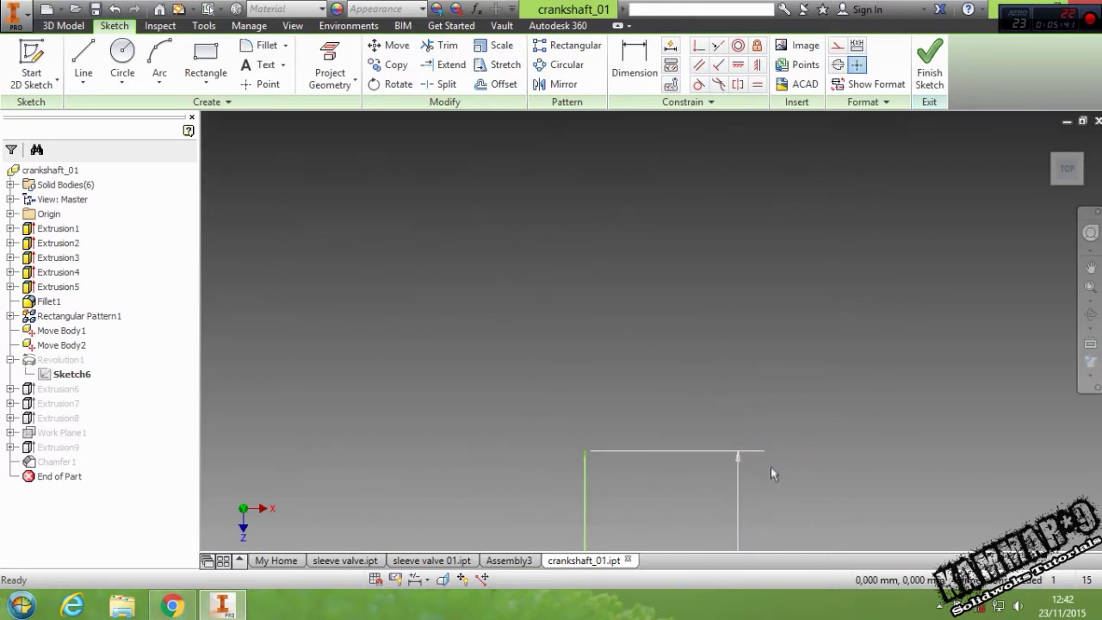
Move the upper end of the 23 mm line onto the crankshaft's end-face edge, shifting the remaining profile upward
{"action": "scroll", "coordinate": [776, 443], "scroll_direction": "up", "scroll_amount": 5}
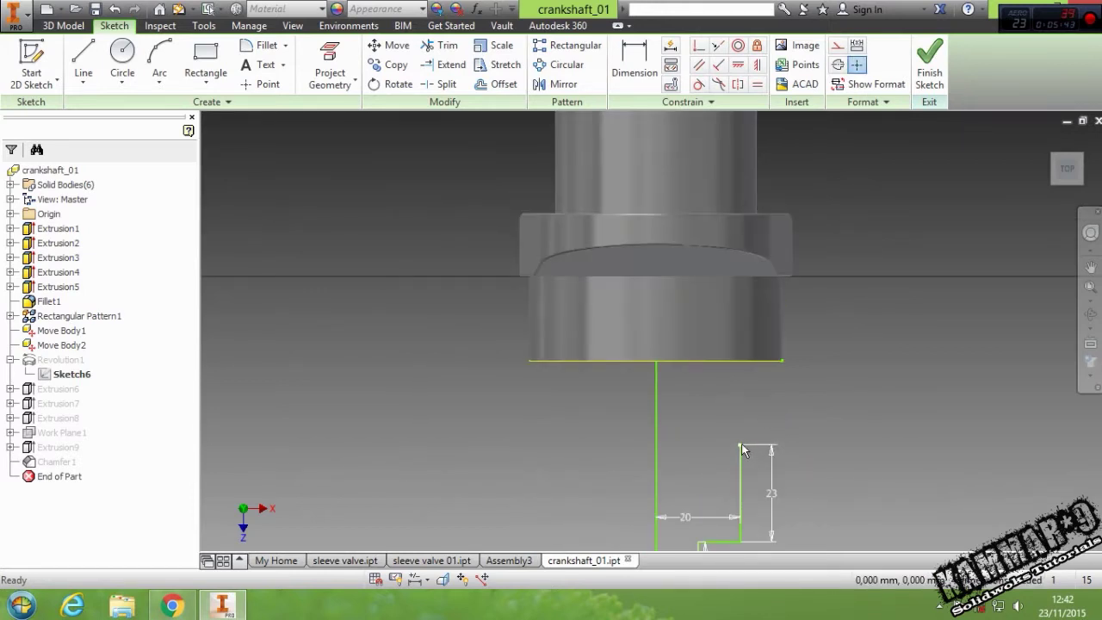
{"action": "mouse_move", "coordinate": [741, 445]}
{"action": "left_mouse_down"}
{"action": "mouse_move", "coordinate": [743, 362]}
{"action": "mouse_move", "coordinate": [739, 370]}
{"action": "left_mouse_up"}
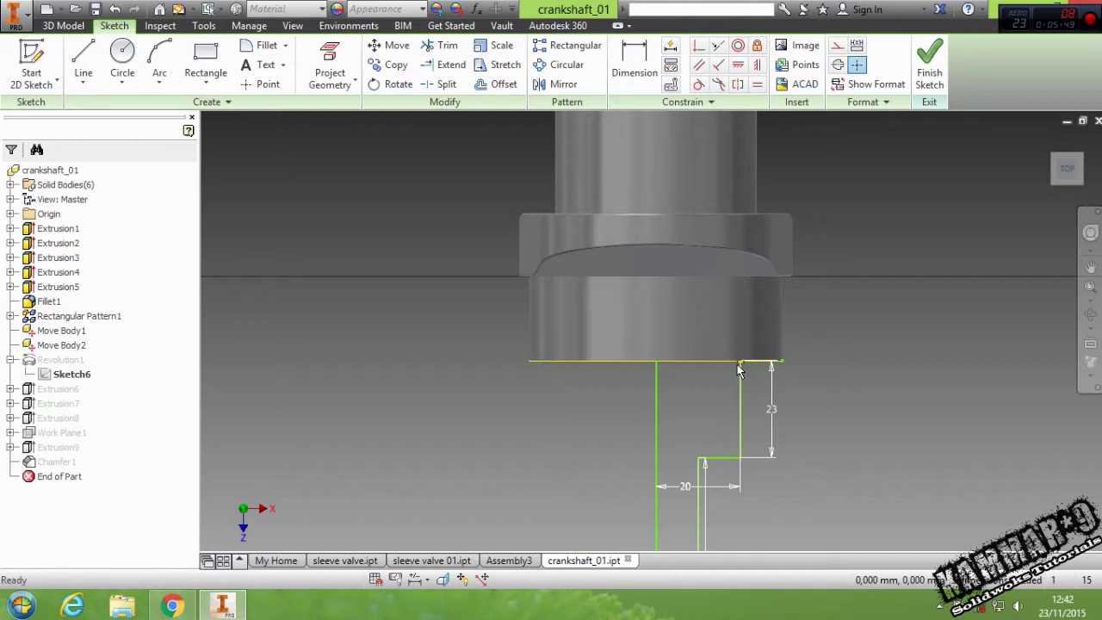
{"action": "scroll", "coordinate": [782, 443], "scroll_direction": "down", "scroll_amount": 3}
{"action": "scroll", "coordinate": [799, 369], "scroll_direction": "up", "scroll_amount": 6}
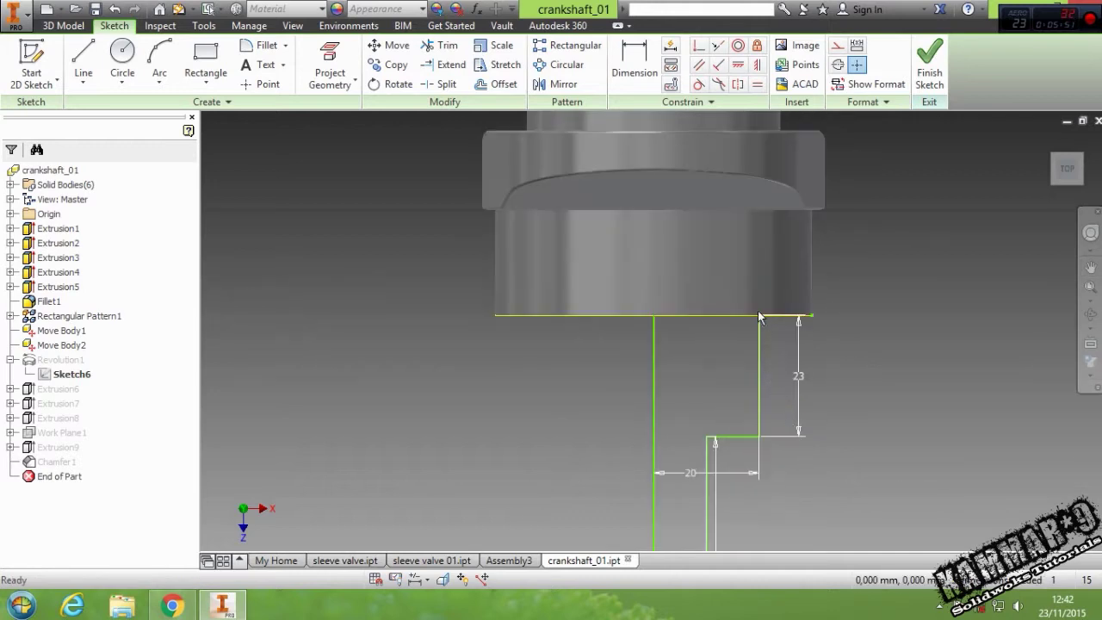
{"action": "left_click_drag", "start_coordinate": [758, 324], "coordinate": [757, 337]}
{"action": "scroll", "coordinate": [783, 351], "scroll_direction": "down", "scroll_amount": 3}
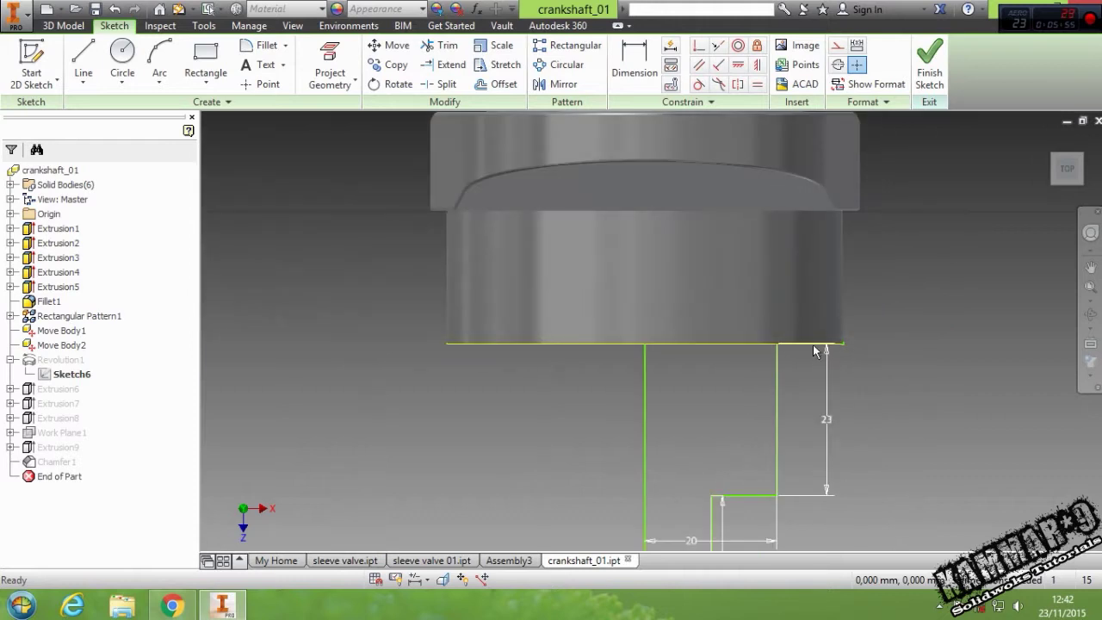
Shorten the profile's upper horizontal line so its outer end meets the top of the 23 mm line
{"action": "left_click_drag", "start_coordinate": [843, 344], "coordinate": [776, 343]}
{"action": "scroll", "coordinate": [832, 345], "scroll_direction": "up", "scroll_amount": 2}
{"action": "scroll", "coordinate": [807, 347], "scroll_direction": "down", "scroll_amount": 3}
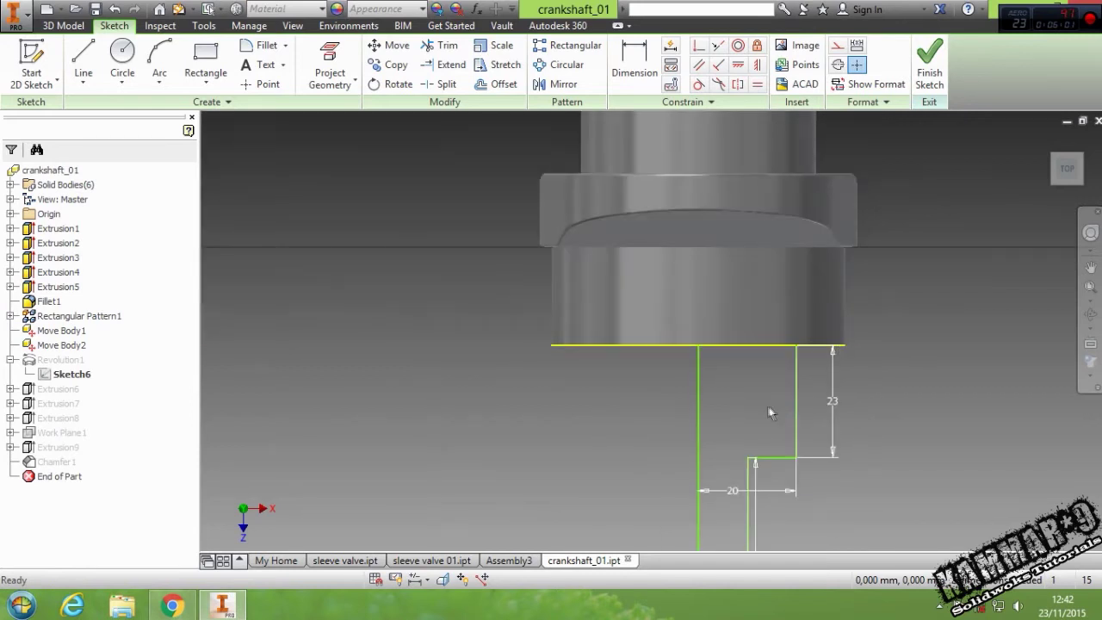
Examine the revolve profile's upper corner at the end face from an angle and from the top view
{"action": "middle_click_drag", "start_coordinate": [732, 375], "coordinate": [718, 283]}
{"action": "middle_click_drag", "start_coordinate": [723, 322], "coordinate": [729, 303], "text": "shift"}
{"action": "scroll", "coordinate": [775, 242], "scroll_direction": "up", "scroll_amount": 5}
{"action": "mouse_move", "coordinate": [801, 257]}
{"action": "left_mouse_down"}
{"action": "mouse_move", "coordinate": [814, 293]}
{"action": "mouse_move", "coordinate": [826, 292]}
{"action": "mouse_move", "coordinate": [824, 260]}
{"action": "mouse_move", "coordinate": [800, 263]}
{"action": "left_mouse_up"}
{"action": "scroll", "coordinate": [825, 304], "scroll_direction": "down", "scroll_amount": 8}
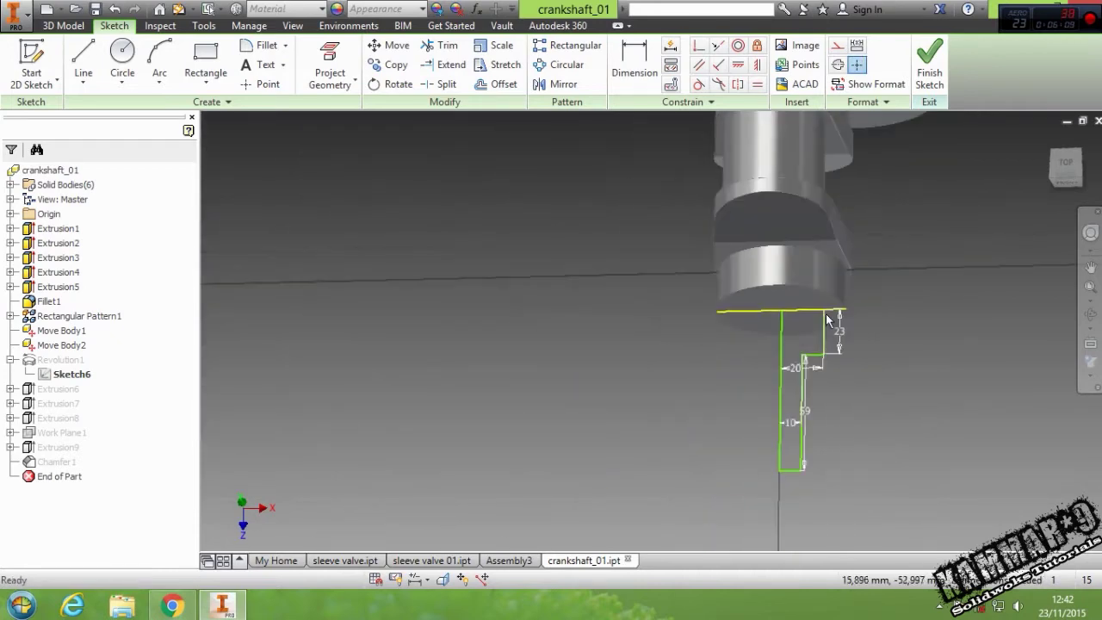
{"action": "left_click", "coordinate": [1068, 163]}
{"action": "mouse_move", "coordinate": [494, 451]}
{"action": "middle_mouse_down"}
{"action": "mouse_move", "coordinate": [585, 345]}
{"action": "mouse_move", "coordinate": [589, 541]}
{"action": "middle_mouse_up"}
{"action": "middle_click_drag", "start_coordinate": [620, 304], "coordinate": [624, 400]}
{"action": "middle_click_drag", "start_coordinate": [647, 276], "coordinate": [687, 308]}
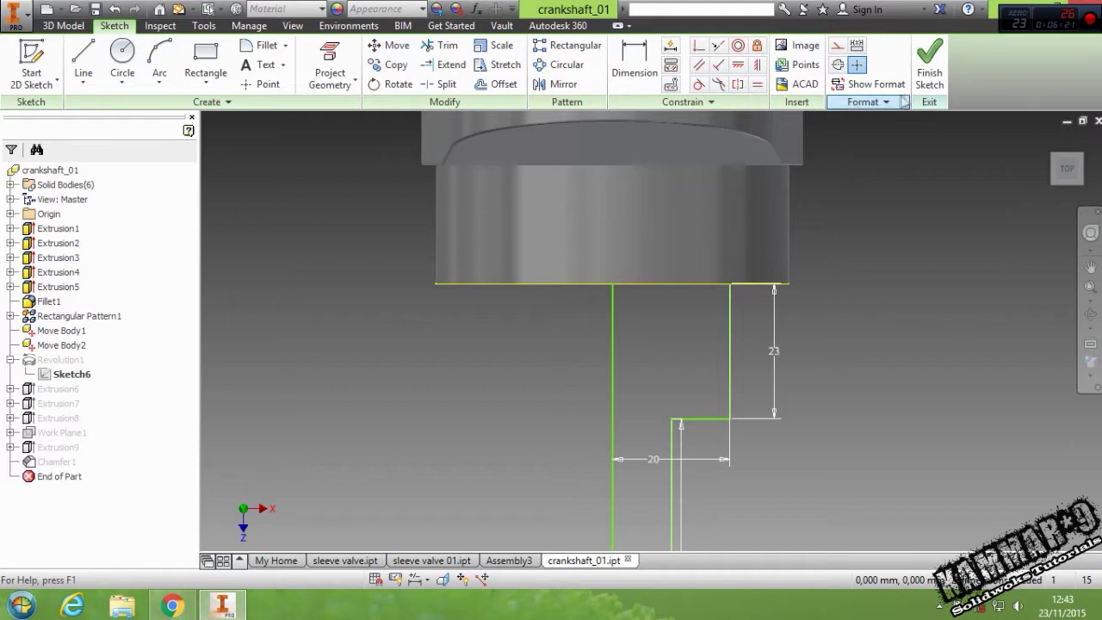
Finish the sketch to update the revolved shaft end and inspect the whole crankshaft
{"action": "left_click", "coordinate": [928, 69]}
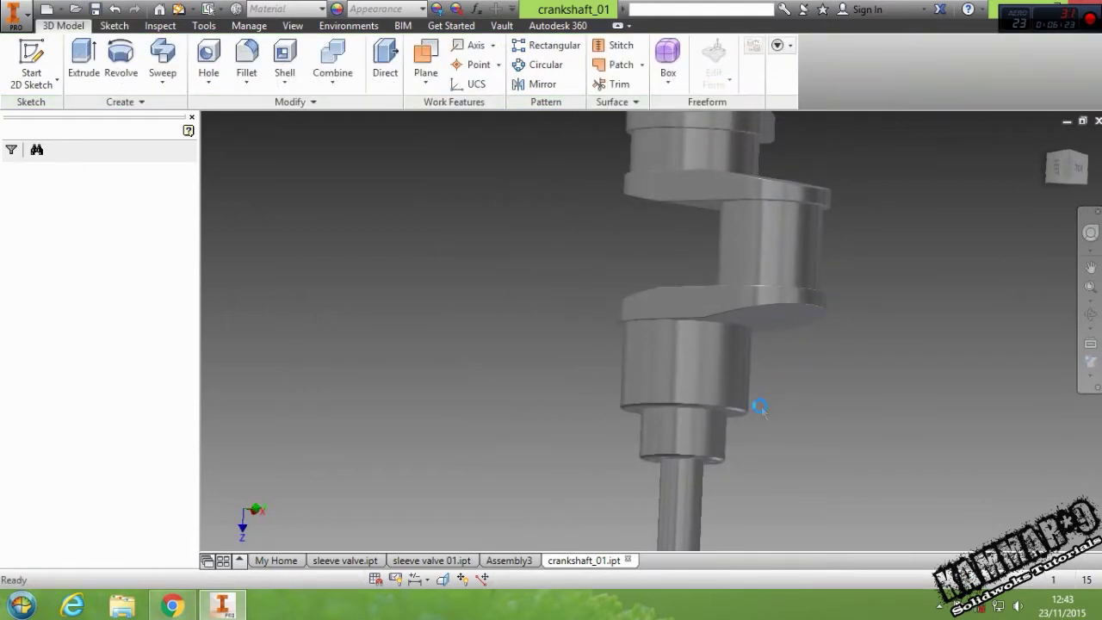
{"action": "middle_click_drag", "start_coordinate": [767, 409], "coordinate": [659, 359]}
{"action": "middle_click_drag", "start_coordinate": [558, 244], "coordinate": [669, 350], "text": "shift"}
{"action": "middle_click_drag", "start_coordinate": [691, 271], "coordinate": [699, 410]}
{"action": "scroll", "coordinate": [699, 410], "scroll_direction": "up", "scroll_amount": 4}
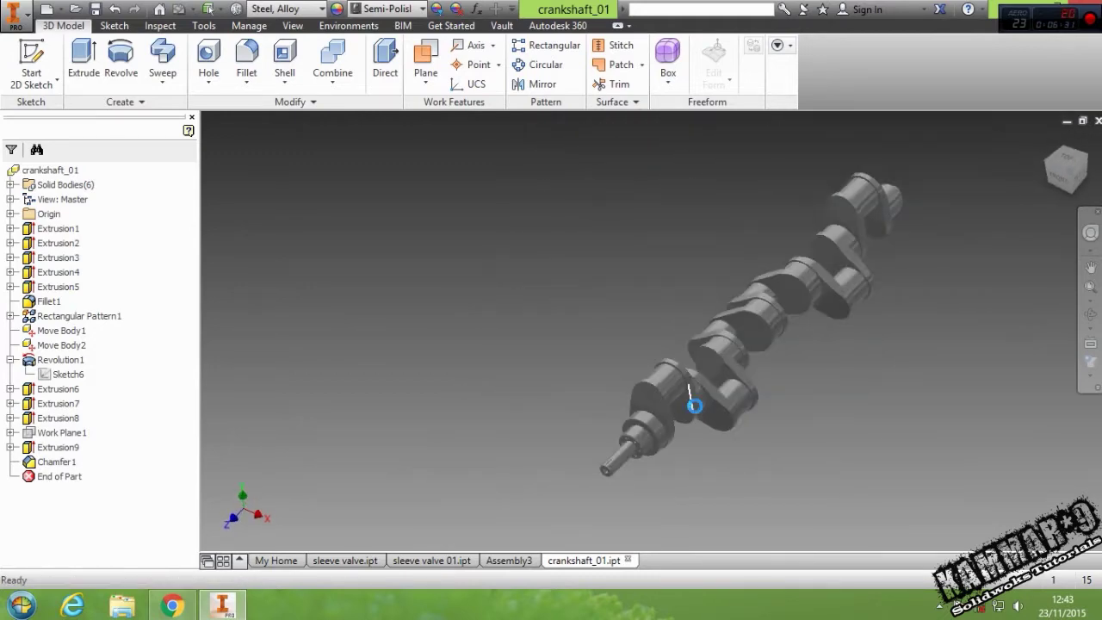
Return to the Assembly3 document containing the cylinder block and the updated crankshaft
{"action": "left_click", "coordinate": [277, 561]}
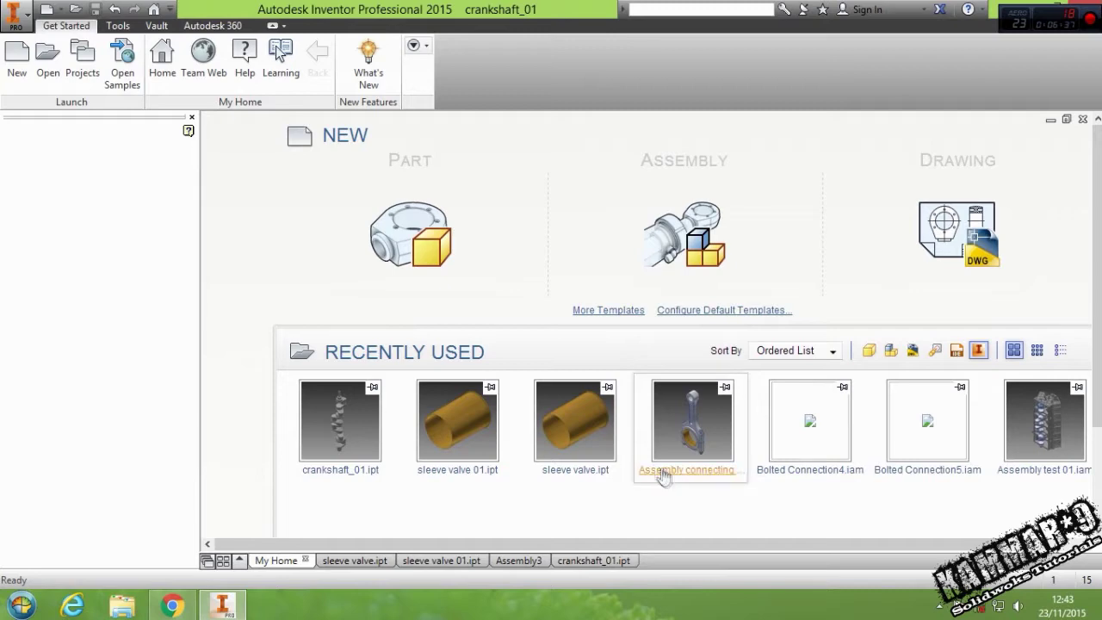
{"action": "left_click", "coordinate": [525, 562]}
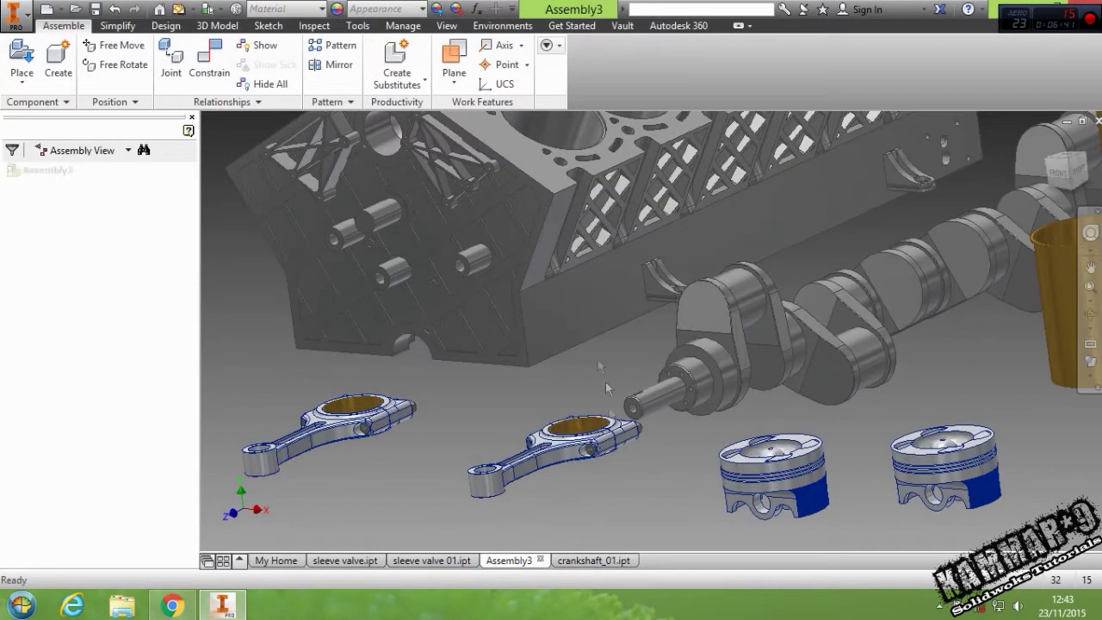
{"action": "middle_click_drag", "start_coordinate": [638, 258], "coordinate": [704, 327]}
{"action": "middle_click_drag", "start_coordinate": [560, 412], "coordinate": [611, 305]}
{"action": "middle_click_drag", "start_coordinate": [275, 253], "coordinate": [381, 313]}
Mate the crankshaft's axis to the bearing bore axis in the cylinder block's end wall with 0 mm offset
{"action": "left_click", "coordinate": [194, 69]}
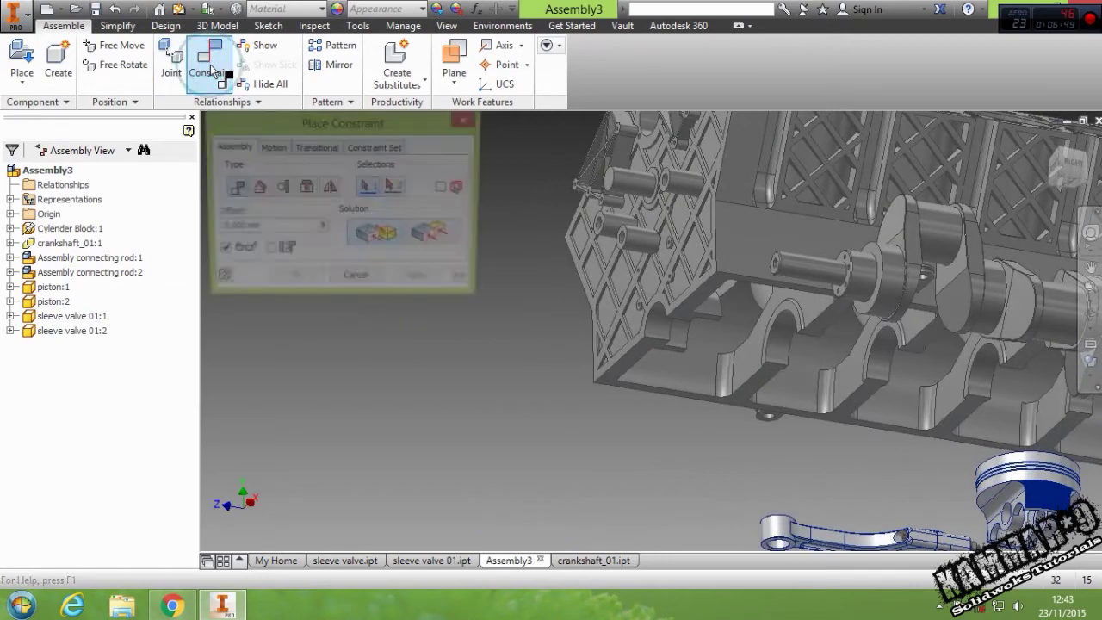
{"action": "scroll", "coordinate": [861, 301], "scroll_direction": "up", "scroll_amount": 3}
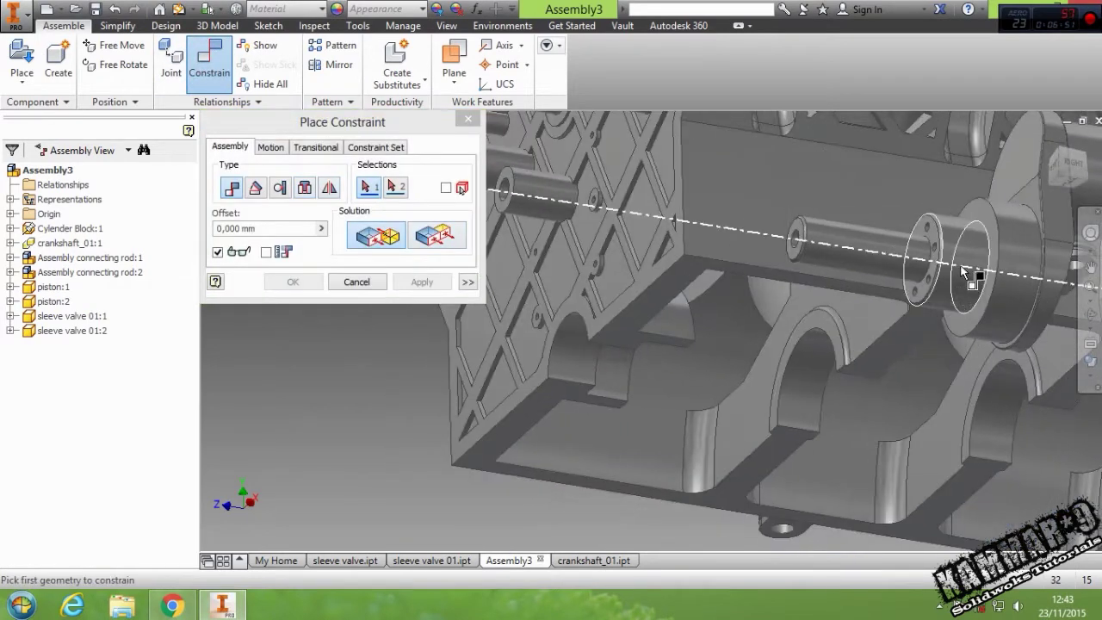
{"action": "left_click", "coordinate": [963, 272]}
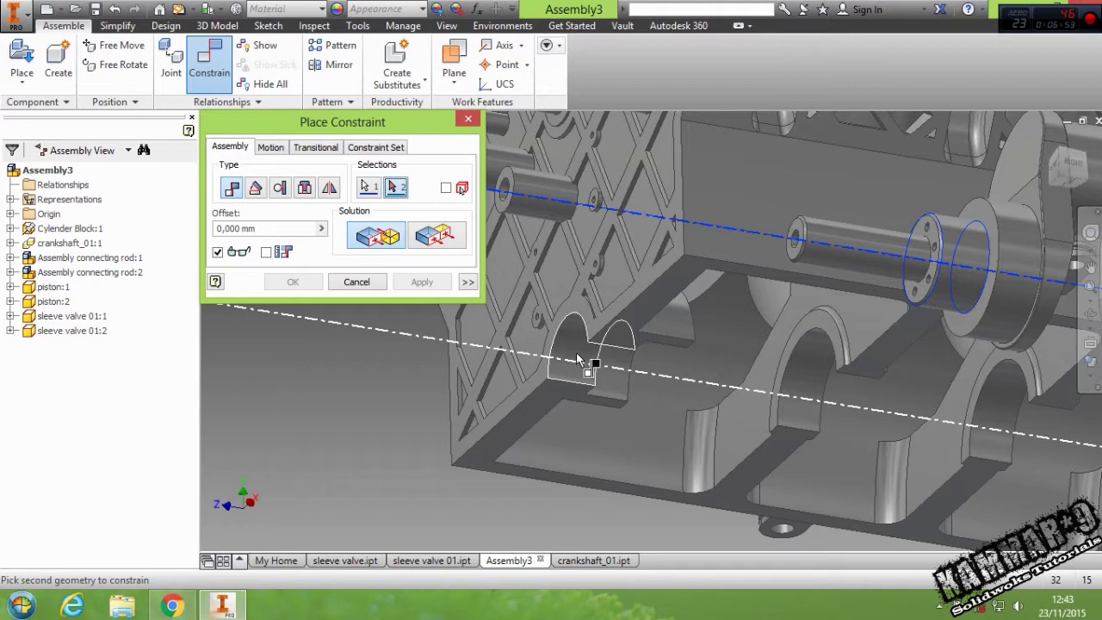
{"action": "left_click", "coordinate": [576, 352]}
{"action": "middle_click_drag", "start_coordinate": [555, 391], "coordinate": [607, 450]}
{"action": "left_click", "coordinate": [422, 282]}
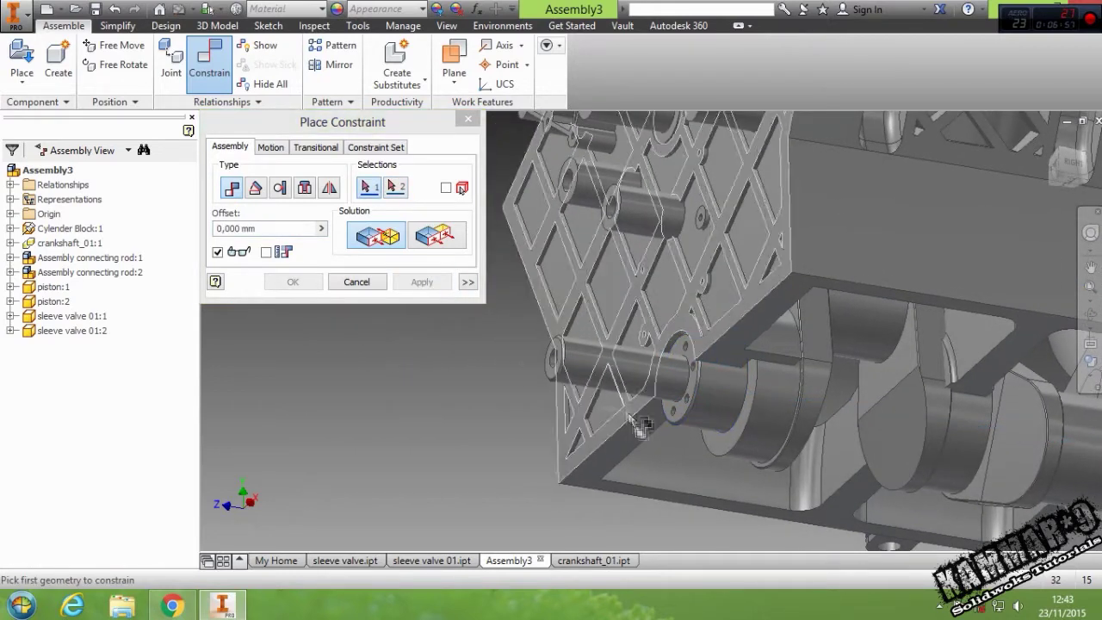
Start a second mate constraint between the crankshaft's stepped shaft end and the block's end bearing, resetting the first selection
{"action": "left_click", "coordinate": [754, 416]}
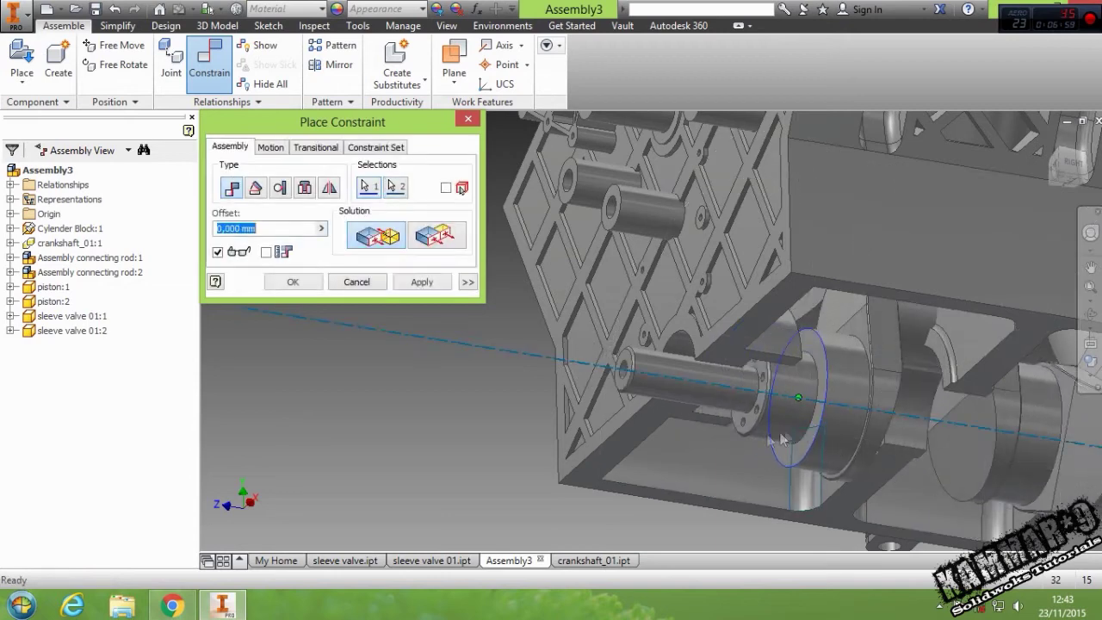
{"action": "left_click", "coordinate": [369, 191]}
{"action": "mouse_move", "coordinate": [552, 424]}
{"action": "middle_mouse_down", "text": "shift"}
{"action": "mouse_move", "coordinate": [517, 408]}
{"action": "mouse_move", "coordinate": [567, 421]}
{"action": "middle_mouse_up", "text": "shift"}
{"action": "scroll", "coordinate": [803, 460], "scroll_direction": "up", "scroll_amount": 6}
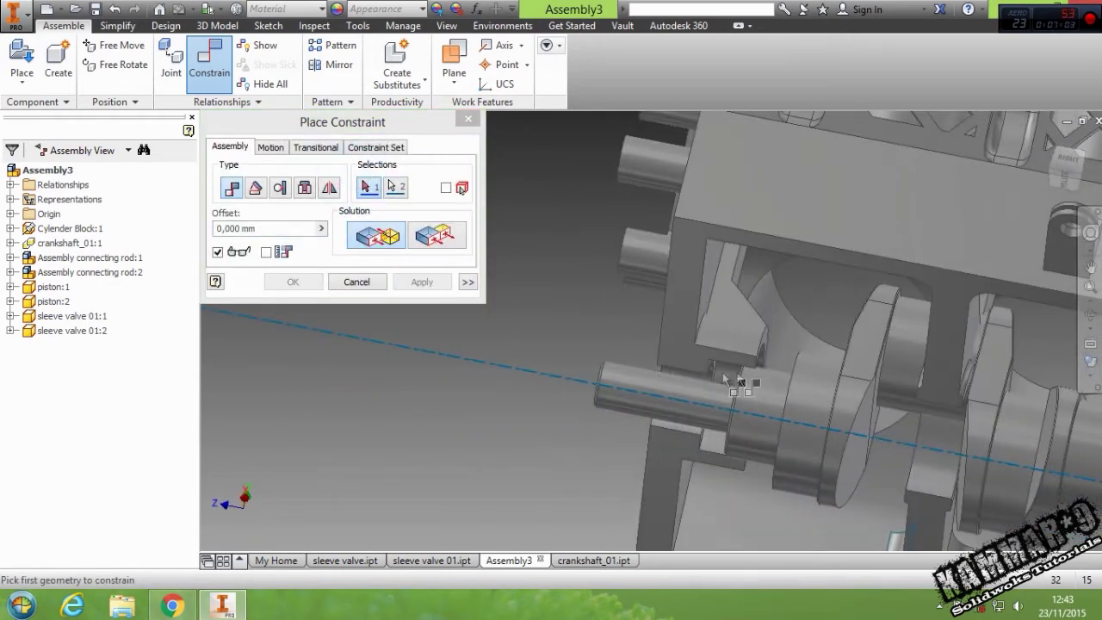
{"action": "middle_click_drag", "start_coordinate": [642, 378], "coordinate": [656, 274], "text": "shift"}
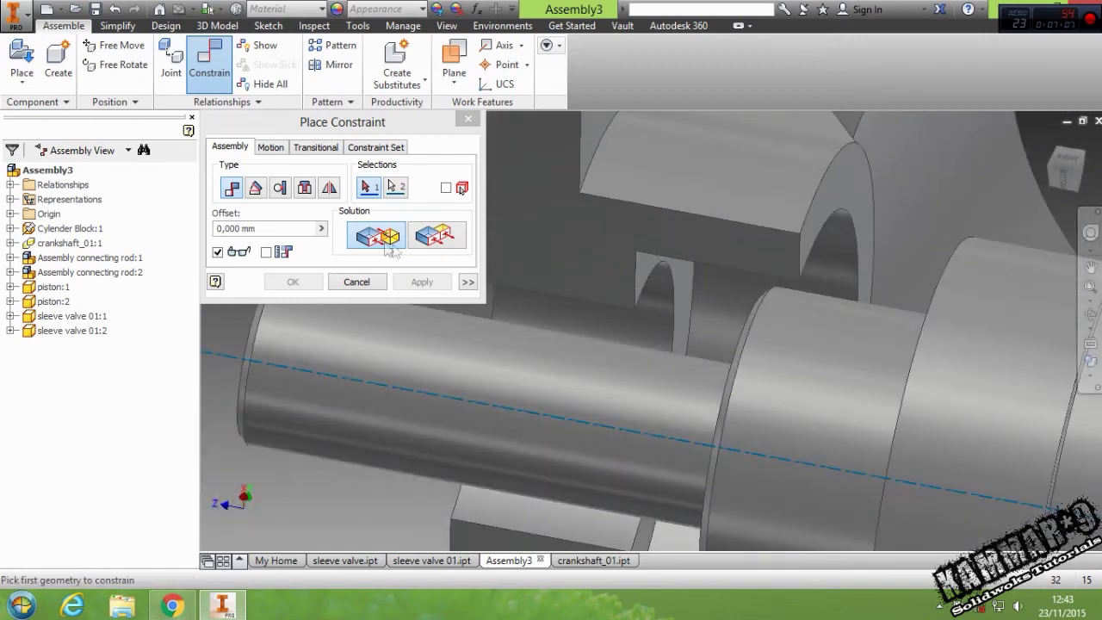
{"action": "left_click", "coordinate": [365, 189]}
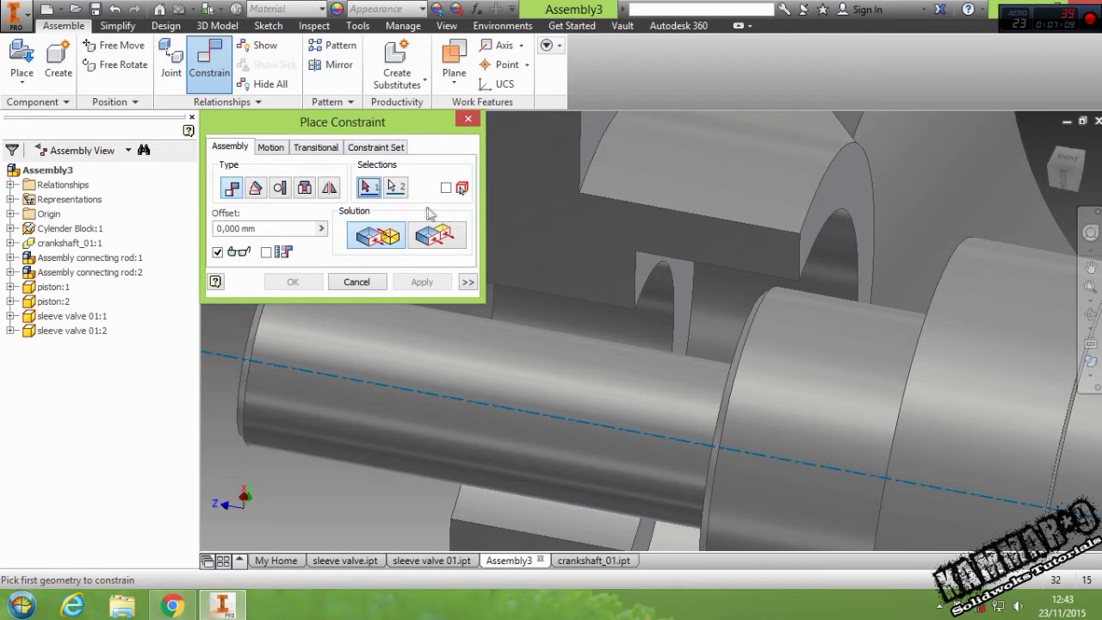